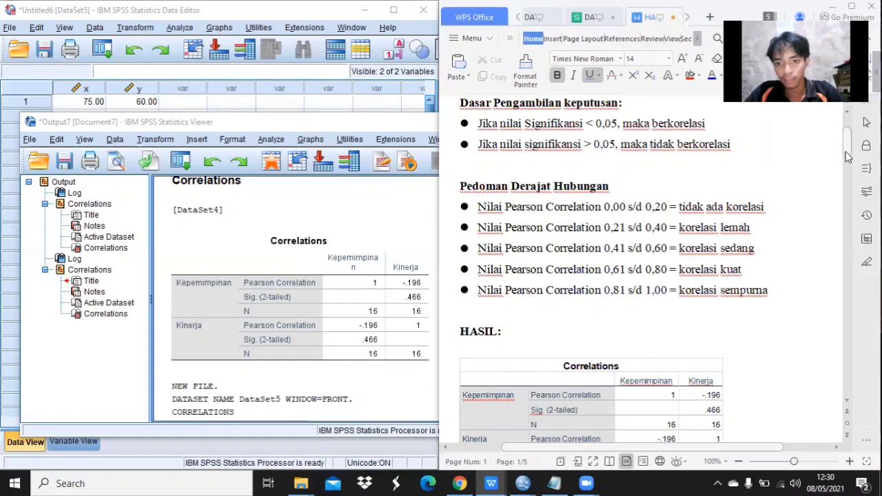
Read through the correlation document from the decision rules to the written interpretation of the Pearson results.
left_click_drag(846, 148, 844, 182)
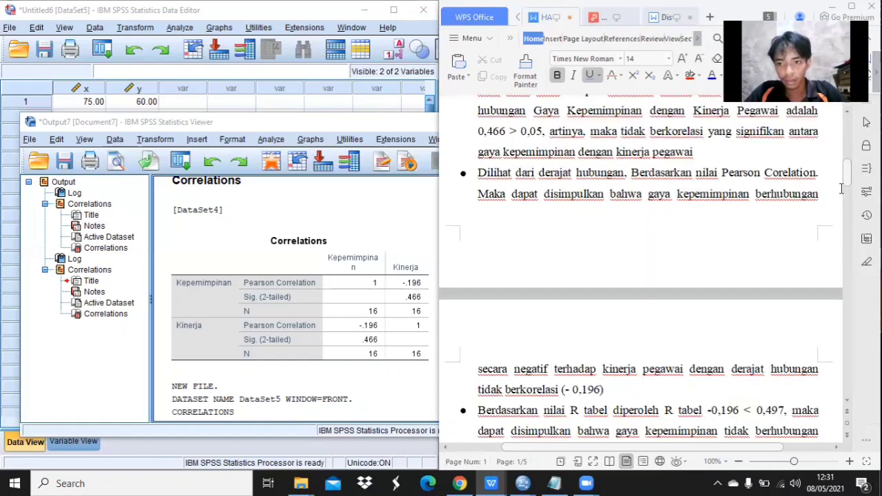
key("ctrl+Tab")
scroll(847, 178, "down", 1)
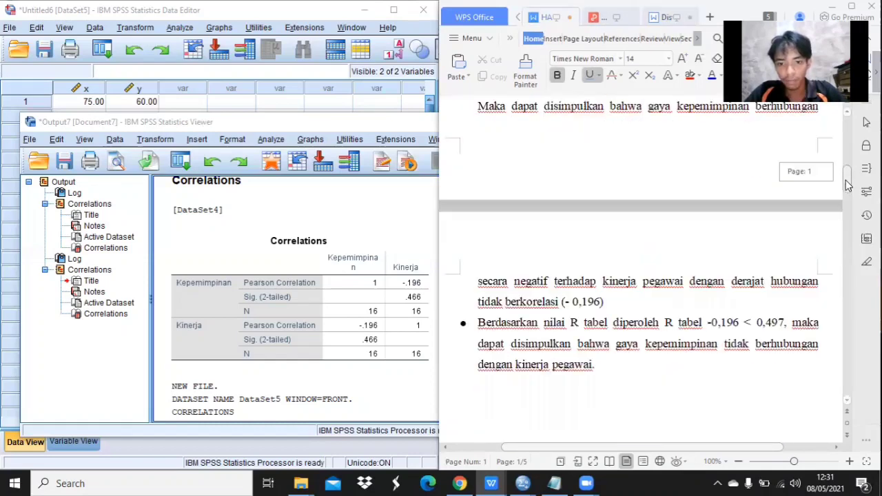
scroll(603, 319, "down", 1)
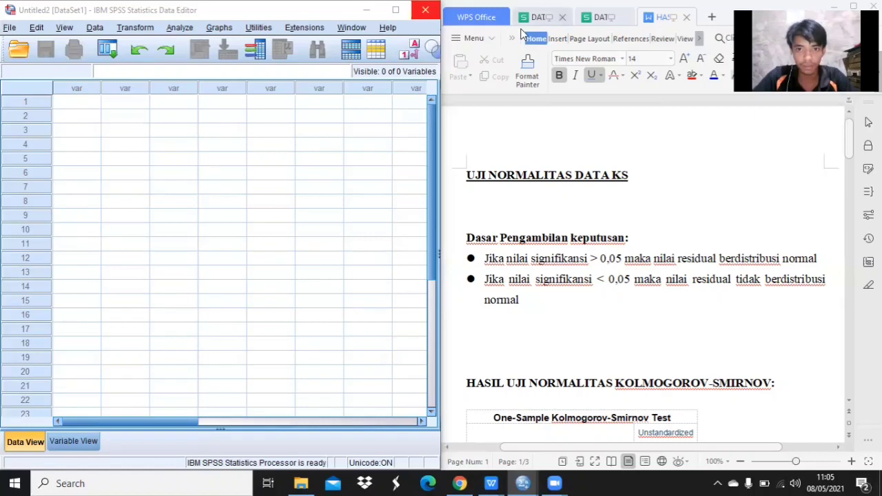
Bring up the Gaya Kepemimpinan and Kinerja Pegawai data sheet, and define two variables named X and Y in the SPSS dataset.
mouse_move(524, 25)
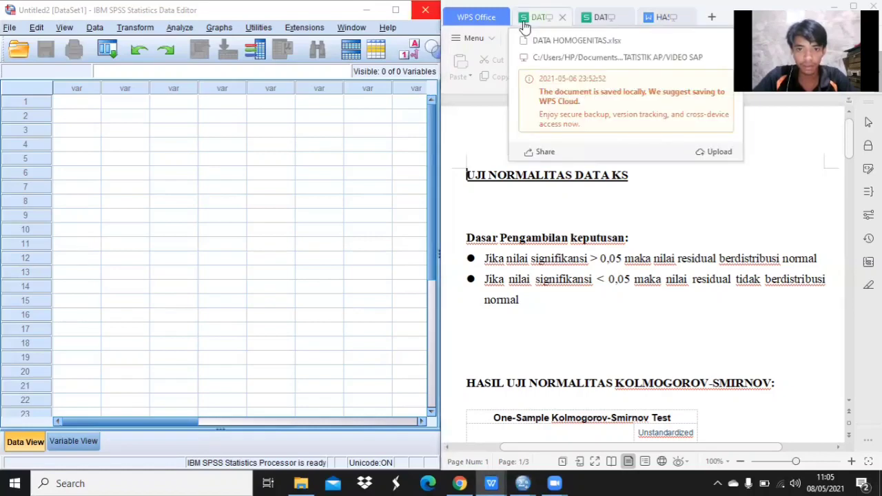
left_click(600, 18)
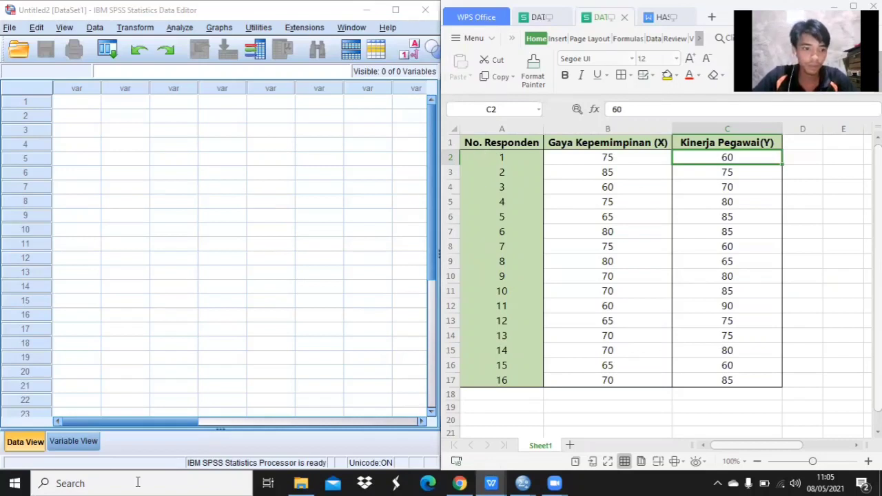
left_click(88, 444)
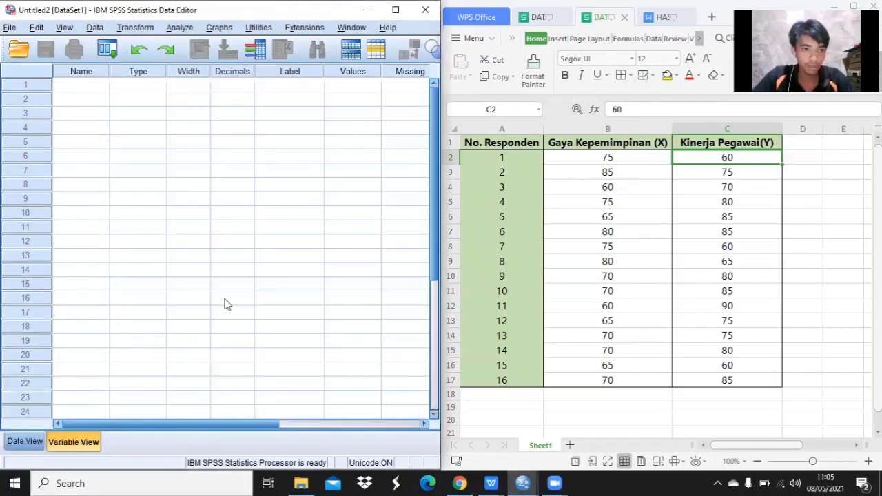
left_click(85, 85)
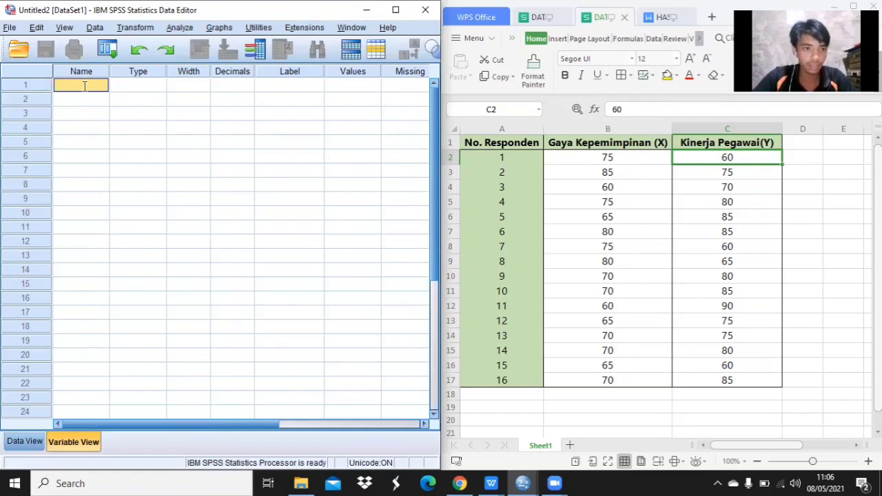
type("X")
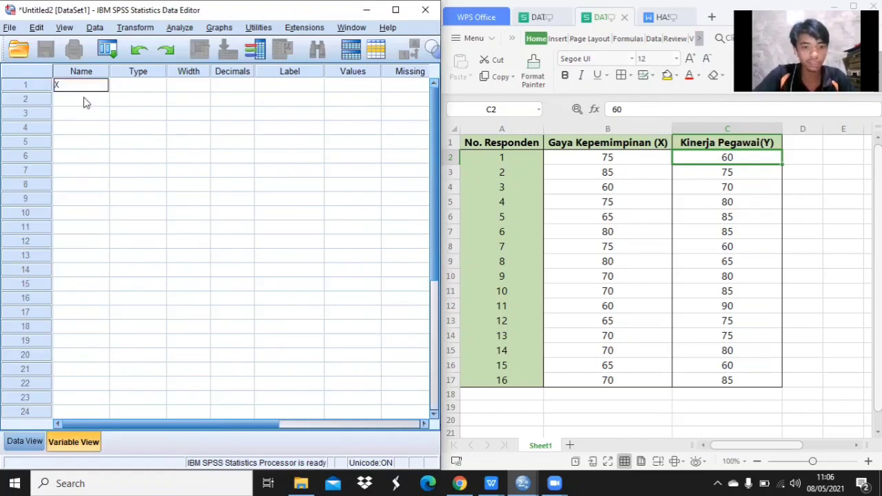
left_click(85, 102)
type("Y")
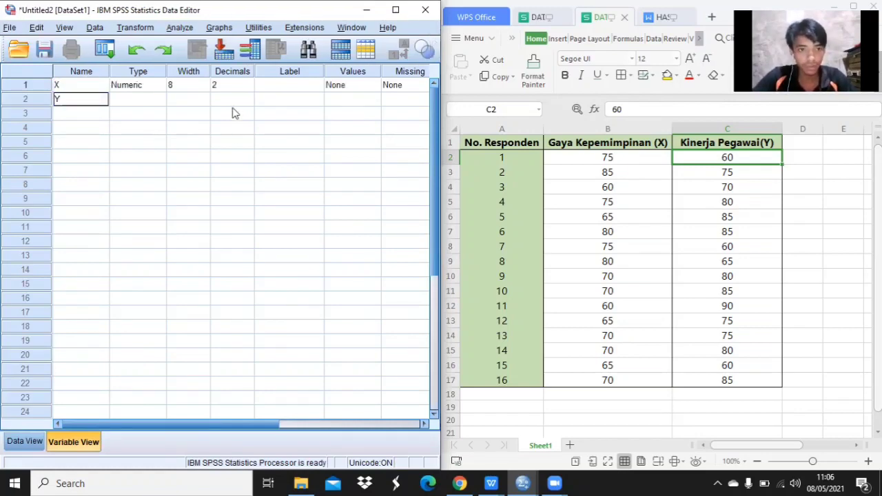
Label variable X as Kepemimpinan and variable Y as Kinerja.
left_click(289, 86)
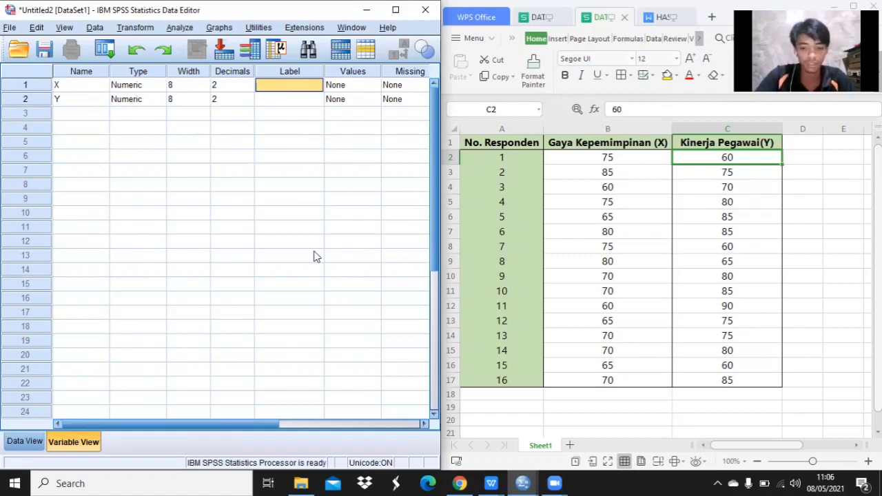
type("Kepem")
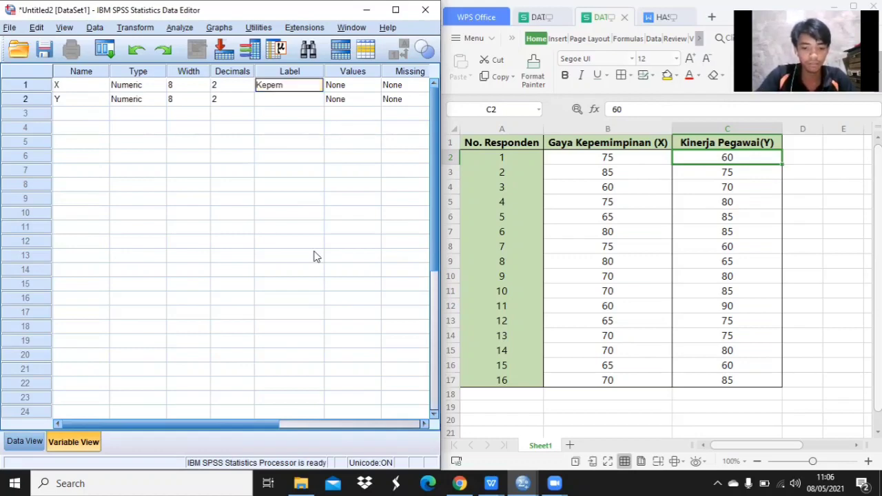
type("impinan")
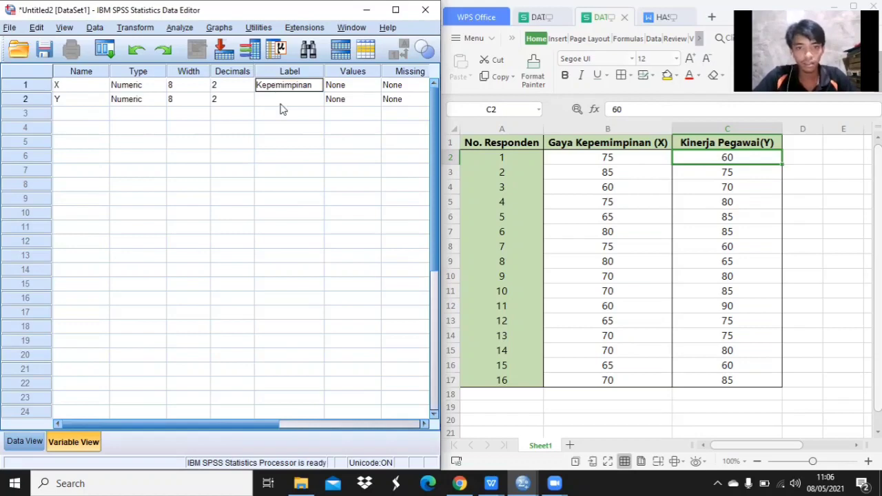
key("Return")
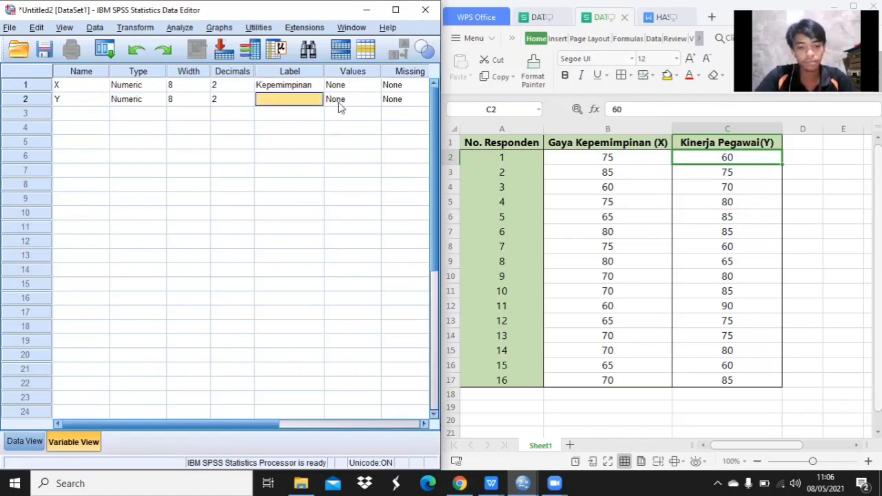
type("Kinerja")
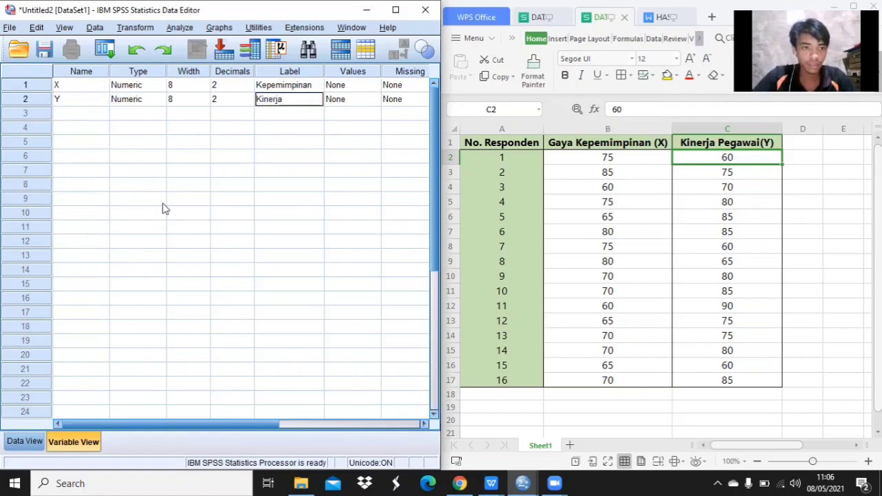
Copy the respondents' scores in B2:C17 of the spreadsheet and paste them into the SPSS data starting at row 1 of X.
left_click(40, 443)
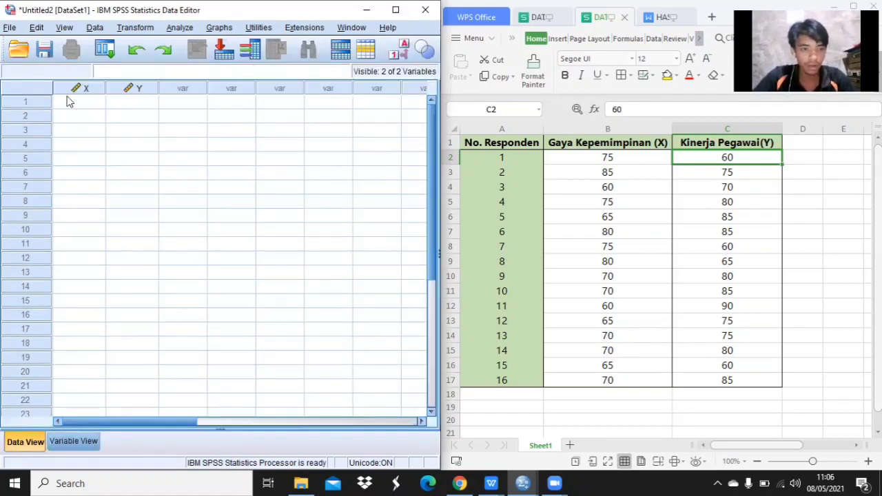
left_click(87, 105)
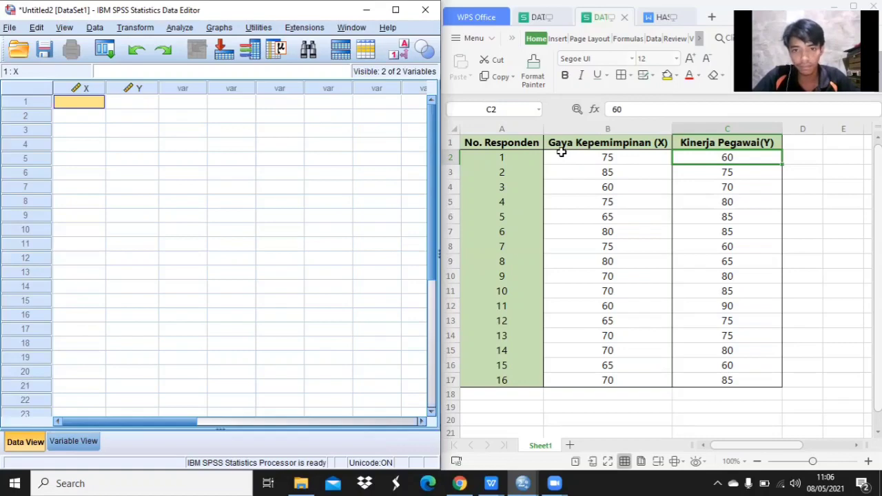
left_click(617, 158)
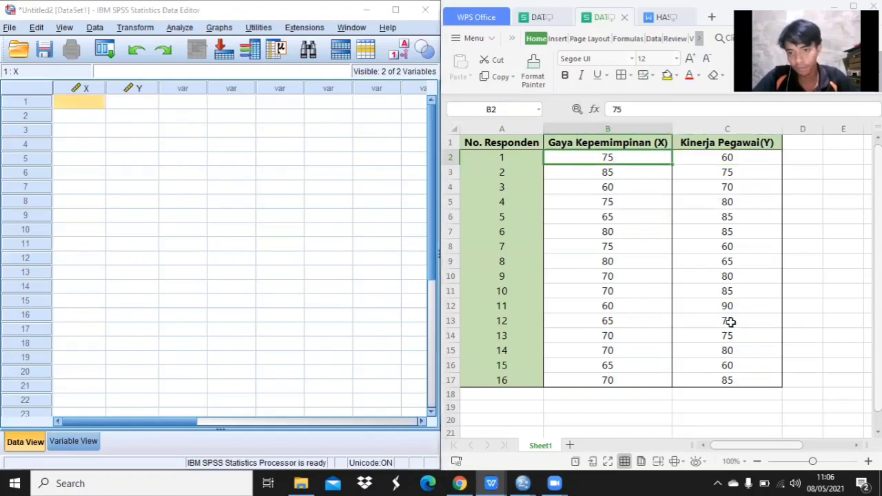
left_click(729, 366, "shift")
left_click_drag(738, 380, 738, 379)
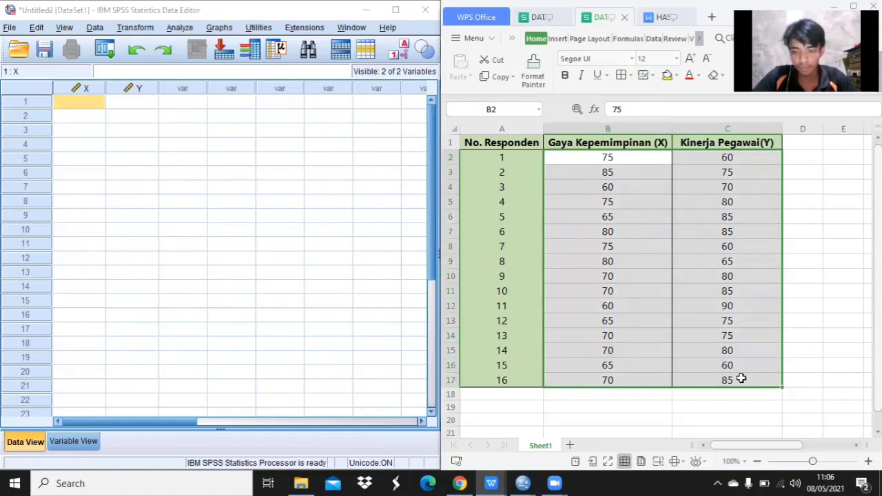
right_click(762, 266)
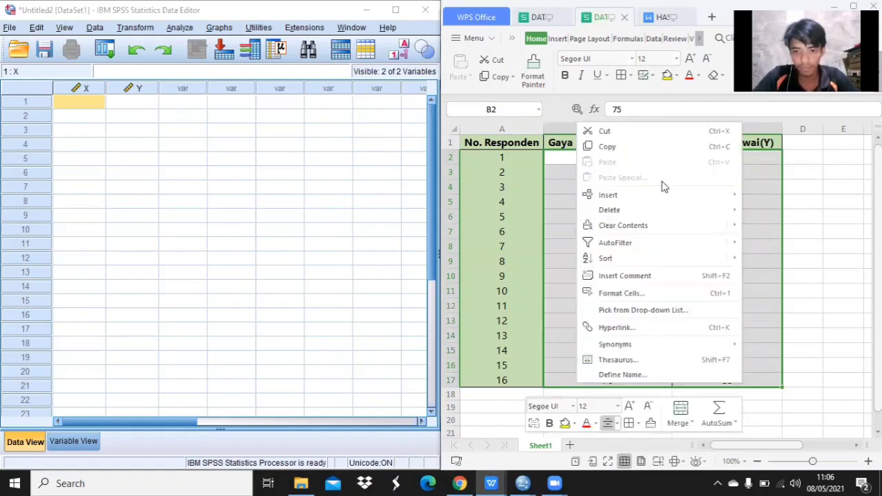
left_click(634, 148)
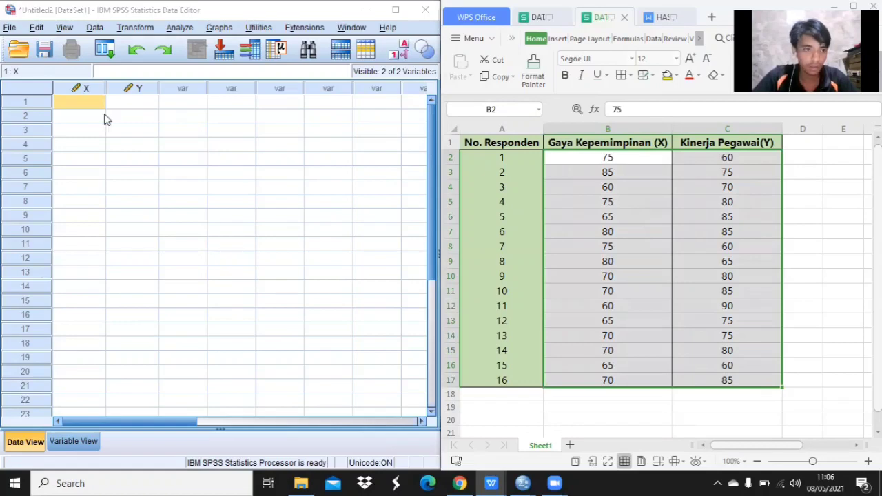
left_click(89, 103)
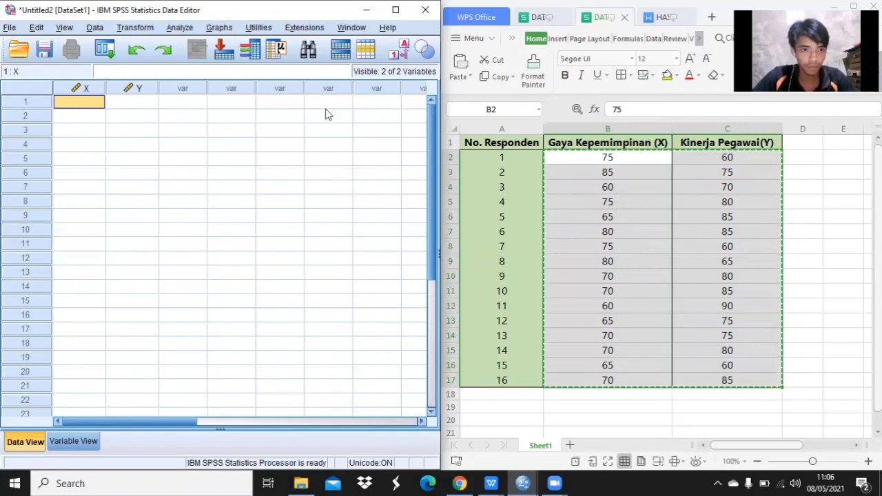
key("ctrl+v")
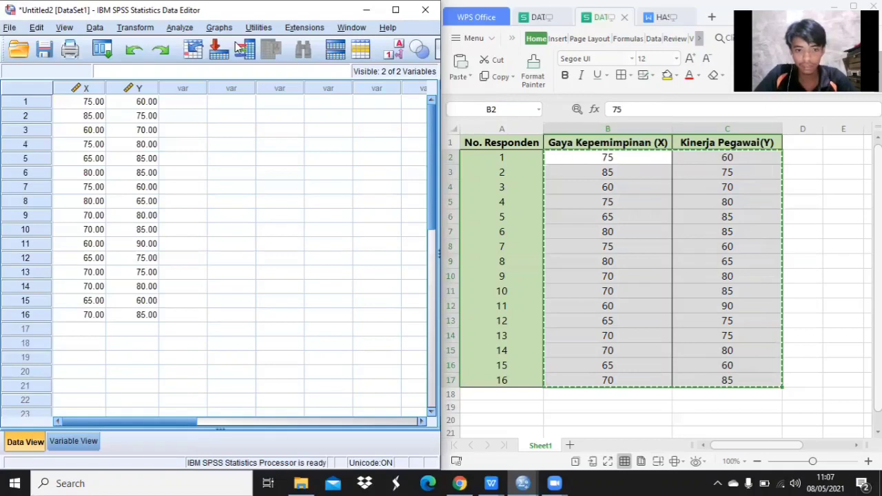
Set up a Linear Regression with Kepemimpinan [X] as the independent and Kinerja [Y] as the dependent variable.
left_click(219, 27)
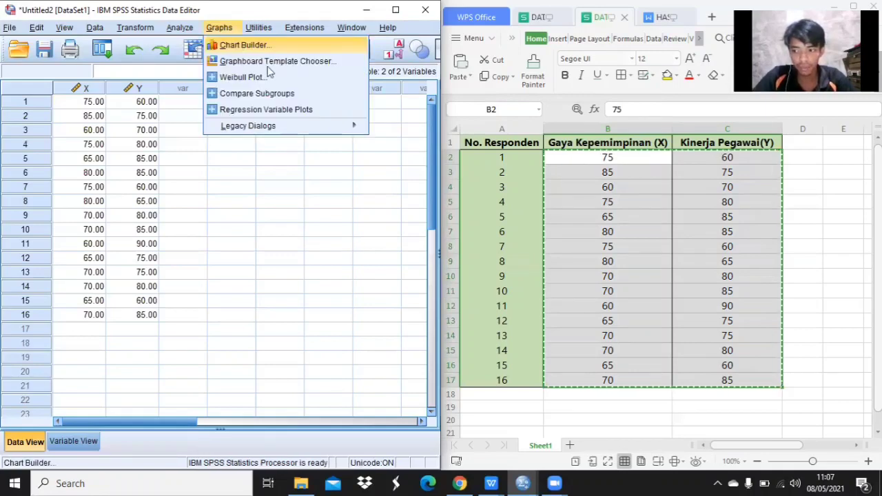
key("Right")
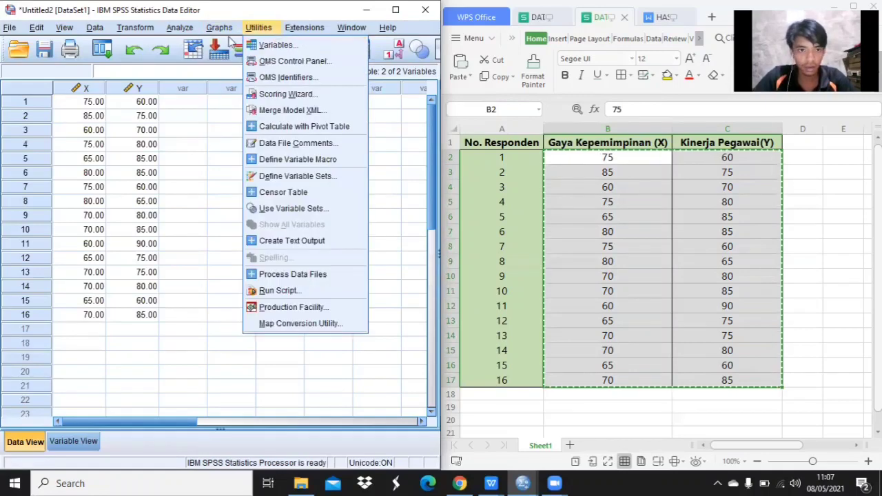
left_click(185, 29)
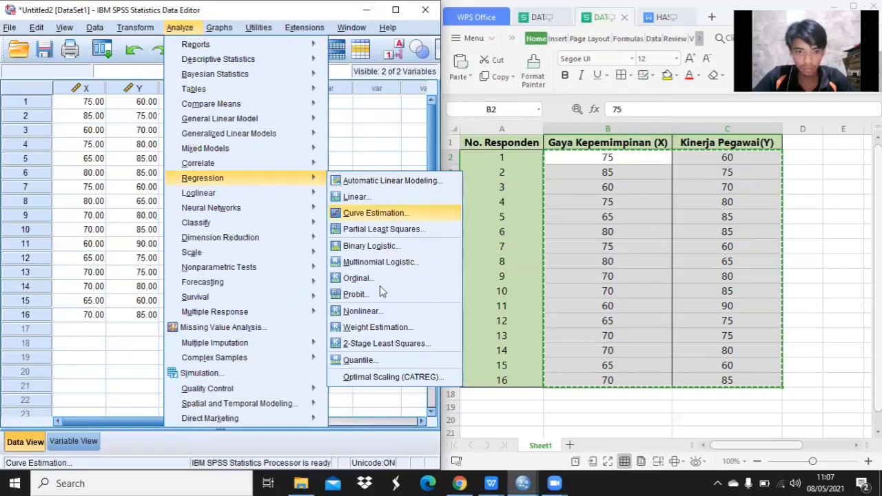
left_click(356, 198)
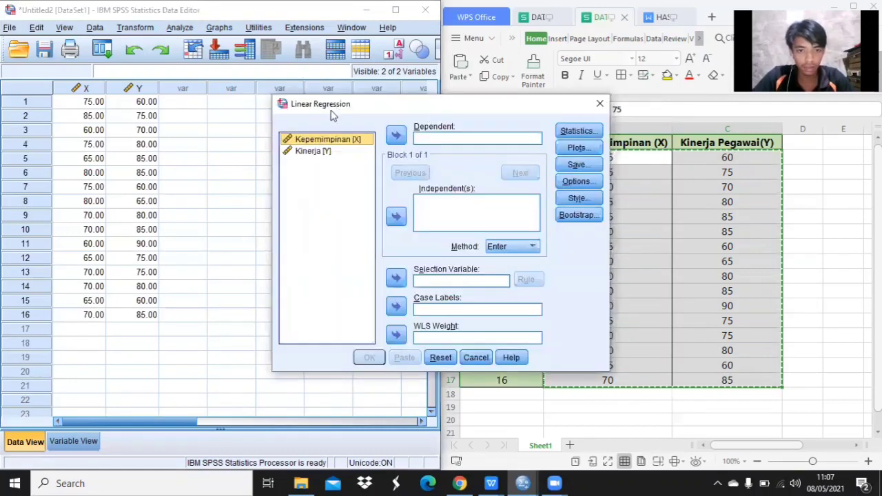
left_click(397, 218)
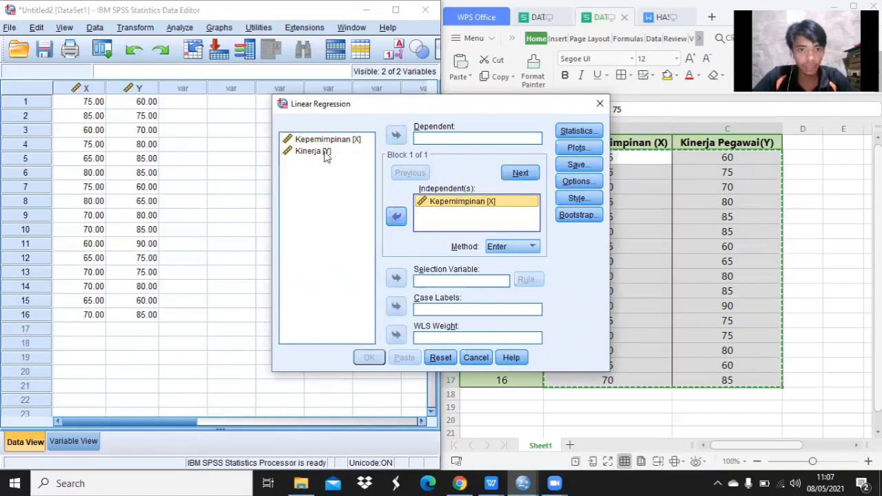
left_click(327, 152)
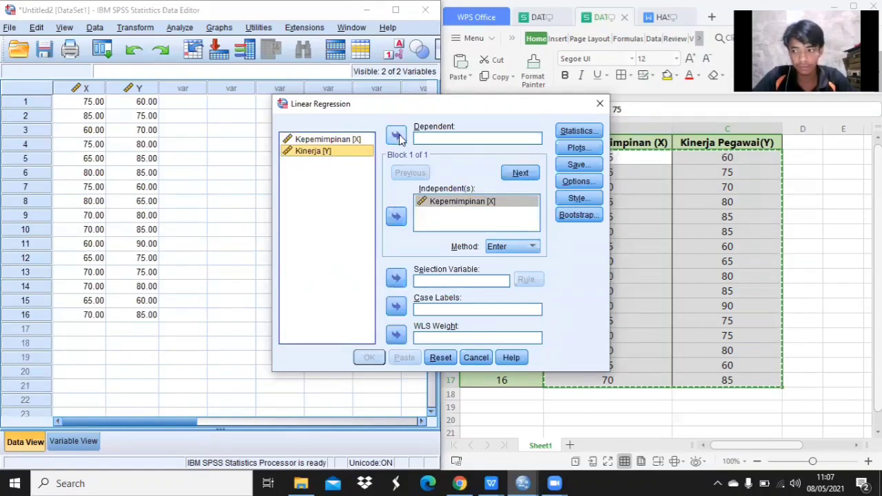
left_click(397, 136)
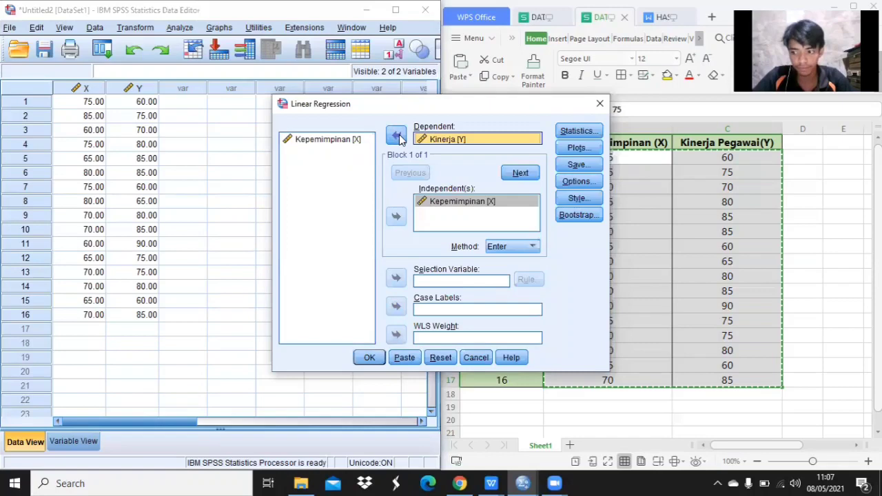
Choose to save the Unstandardized residuals and run the linear regression.
left_click(566, 169)
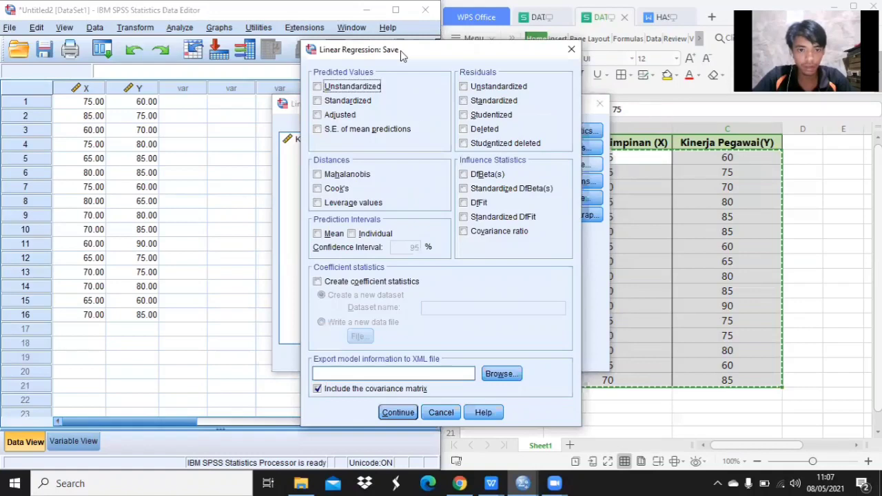
left_click(464, 88)
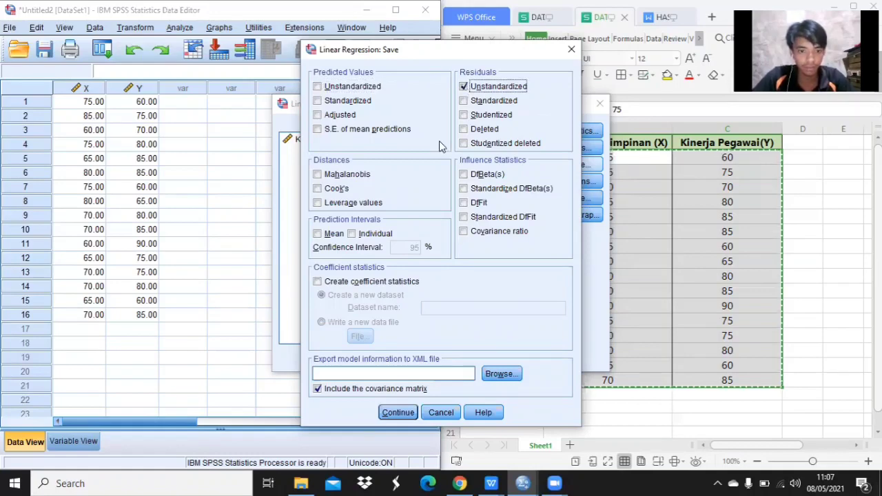
left_click(400, 412)
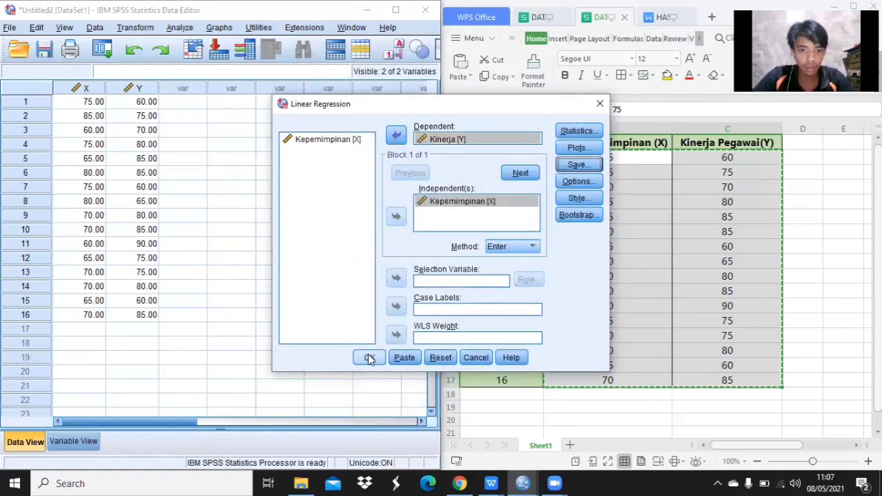
left_click(370, 358)
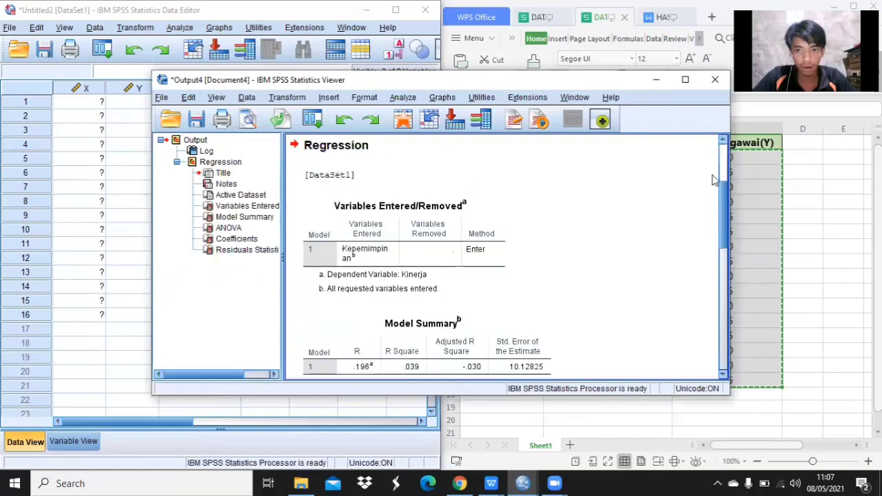
Look through the regression output down to the Coefficients and Residuals Statistics tables.
left_click(723, 280)
left_click(724, 279)
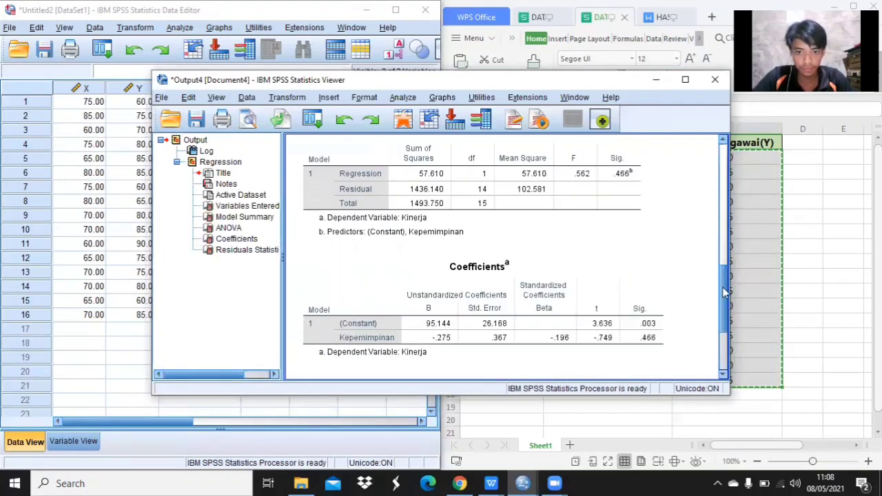
scroll(724, 293, "up", 2)
scroll(482, 207, "down", 5)
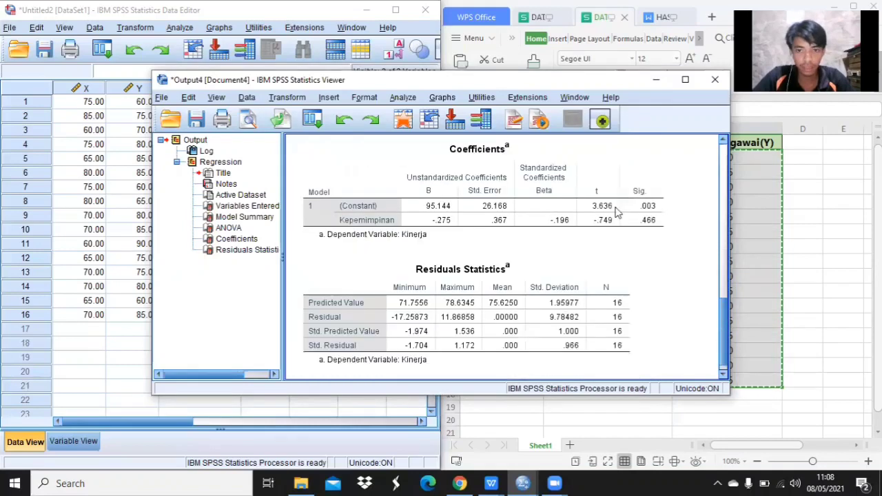
Minimize the output and run a legacy 1-Sample K-S test against the Normal distribution on the Unstandardized Residual variable.
left_click(461, 160)
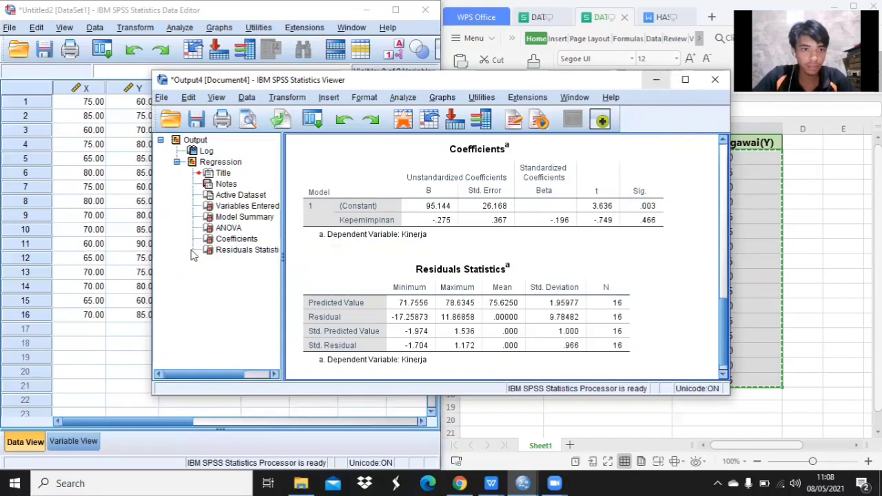
left_click(658, 80)
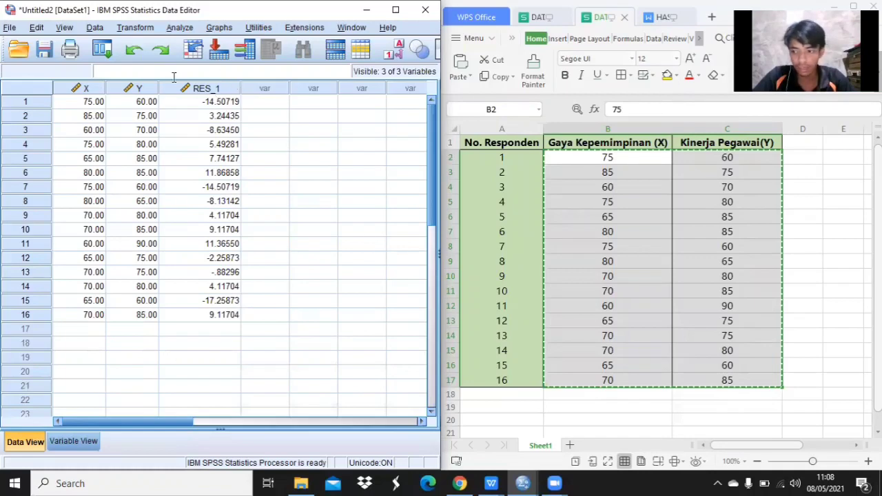
left_click(175, 27)
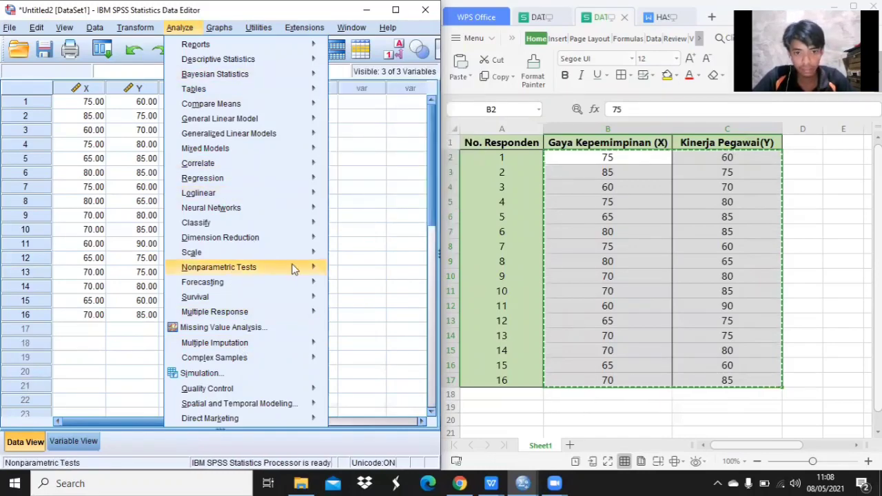
mouse_move(292, 268)
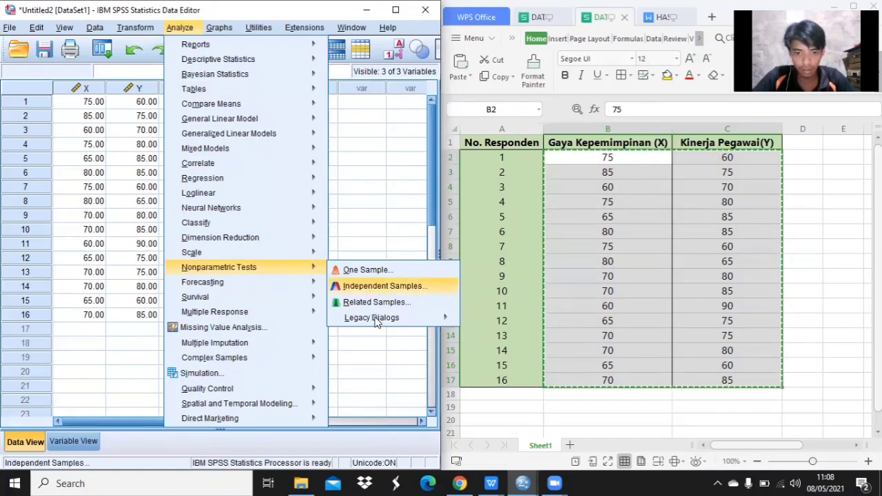
mouse_move(377, 323)
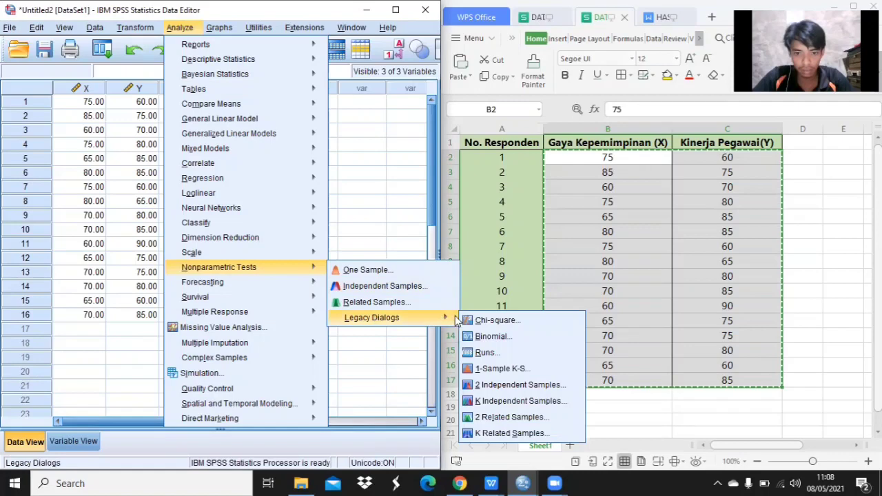
left_click(504, 369)
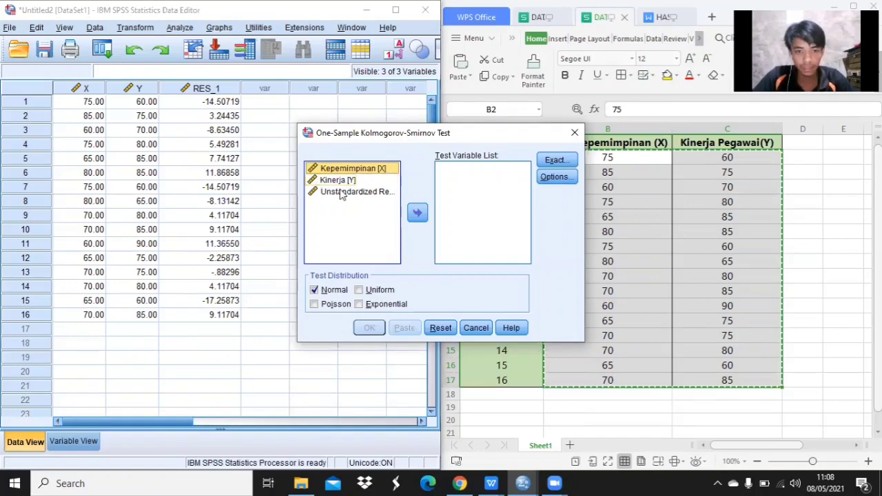
left_click(375, 194)
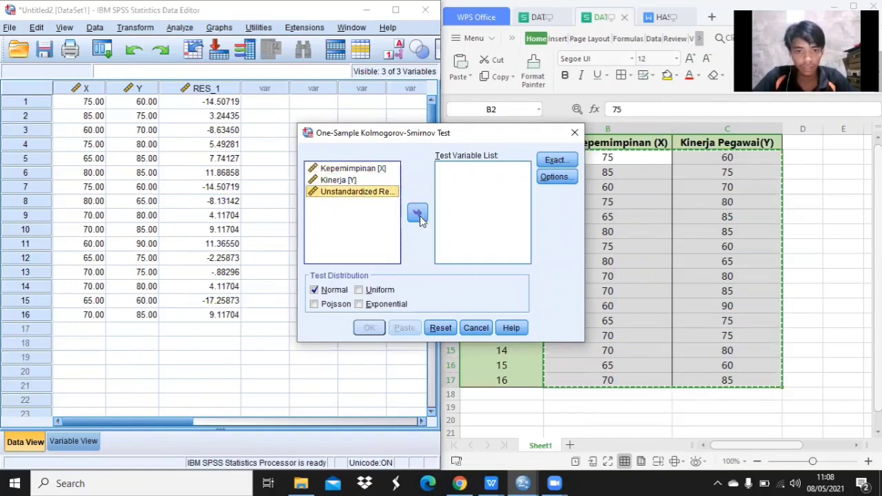
left_click(418, 214)
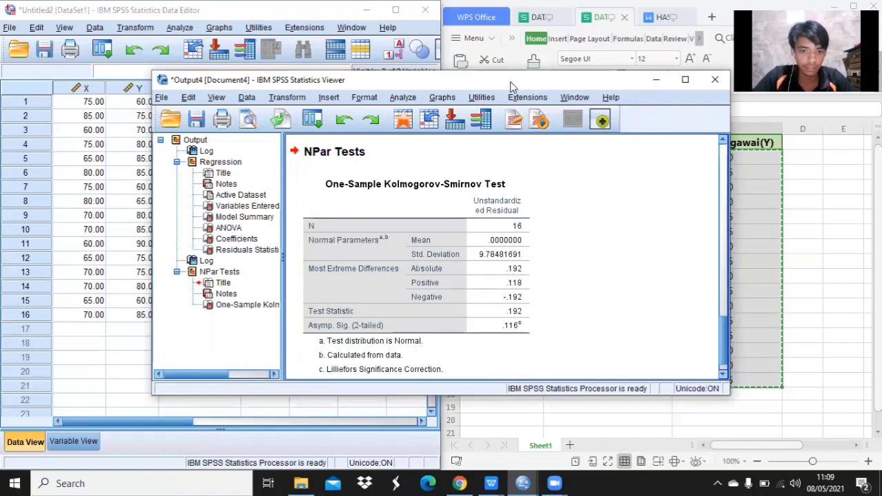
Move the output window clear of the spreadsheet to examine the One-Sample Kolmogorov-Smirnov Test table.
left_click_drag(511, 86, 446, 88)
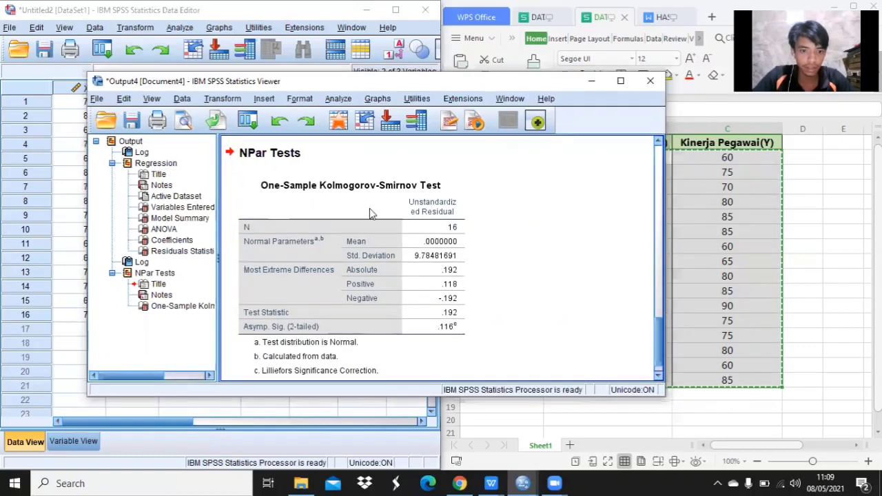
left_click(345, 262)
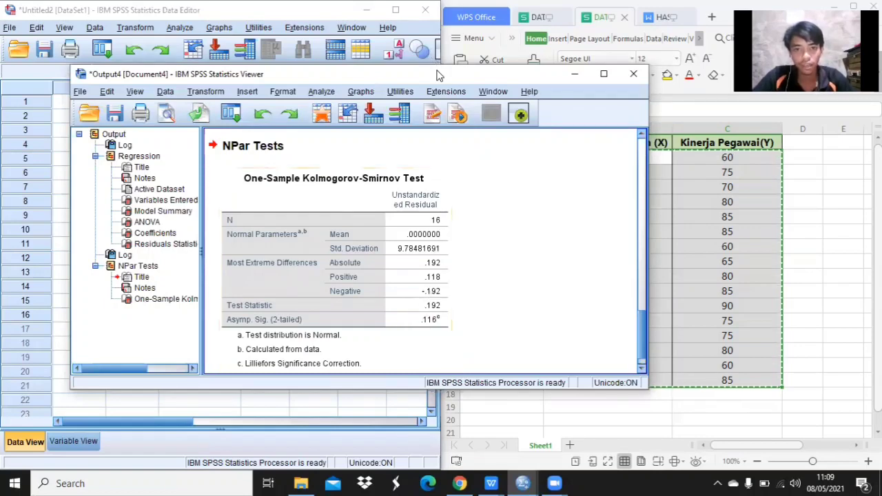
left_click_drag(395, 73, 233, 144)
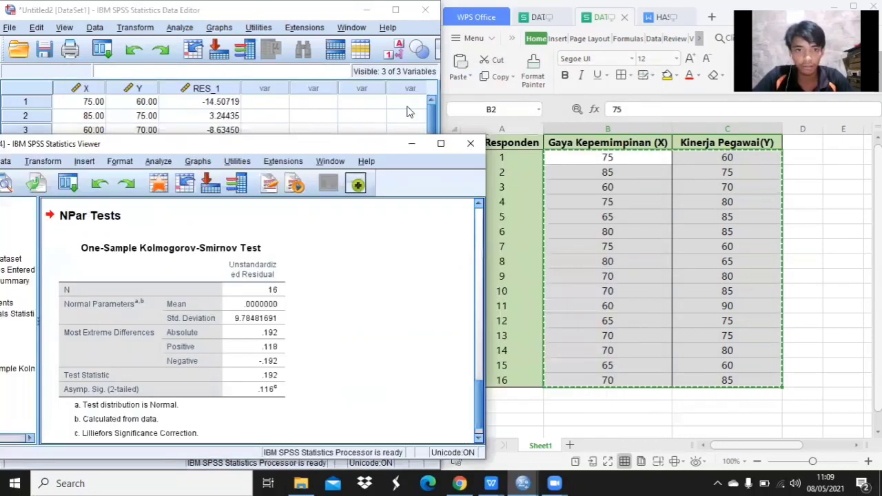
Switch to the normality test document in WPS Office and read it from the decision criteria to the conclusion below the Kolmogorov-Smirnov table.
left_click(668, 29)
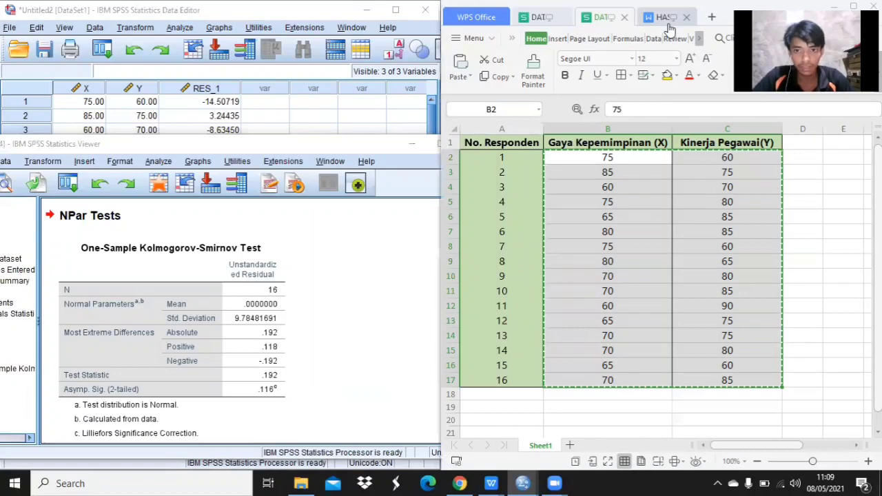
left_click(667, 20)
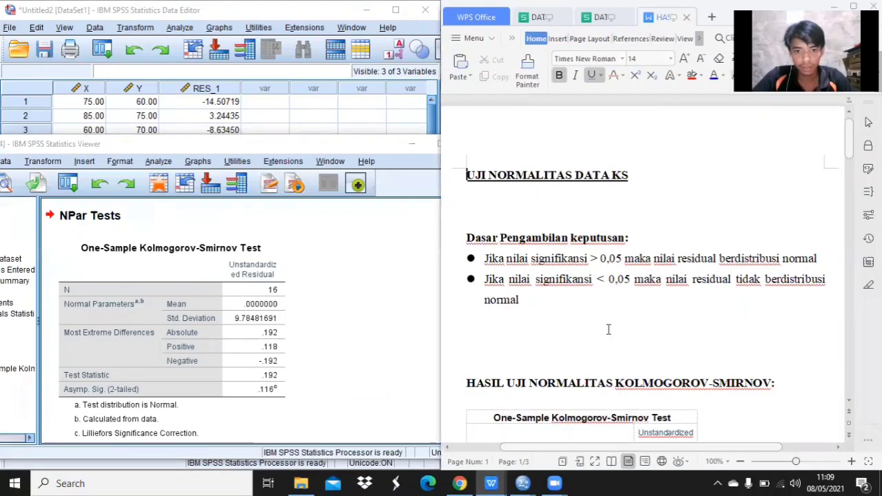
left_click(516, 253)
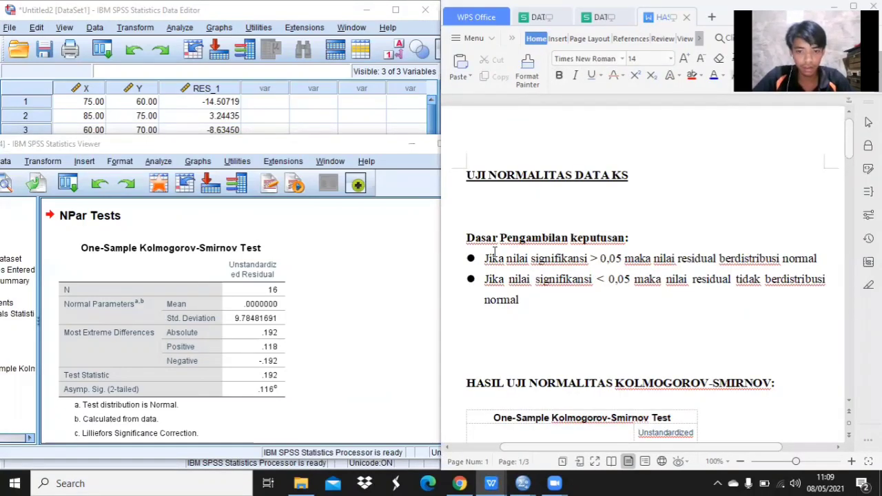
key("Down")
key("Down")
key("Down")
key("Down")
key("Down")
key("Down")
key("Down")
key("Down")
key("Down")
key("Down")
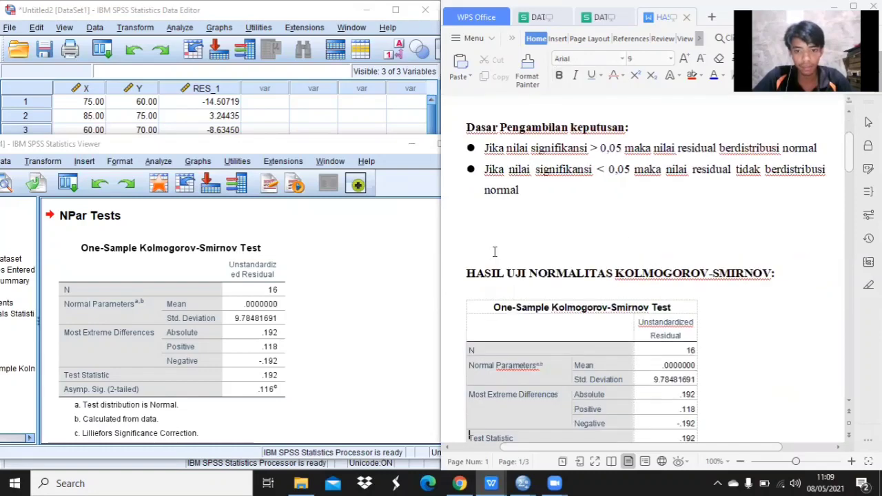
key("Down")
key("Down")
key("Down")
key("Down")
key("Down")
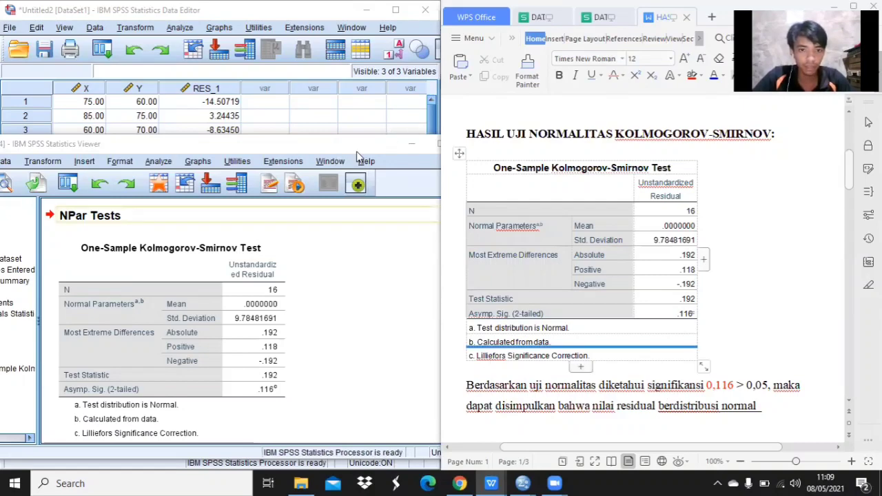
Close the SPSS output viewer without saving its contents.
left_click(317, 143)
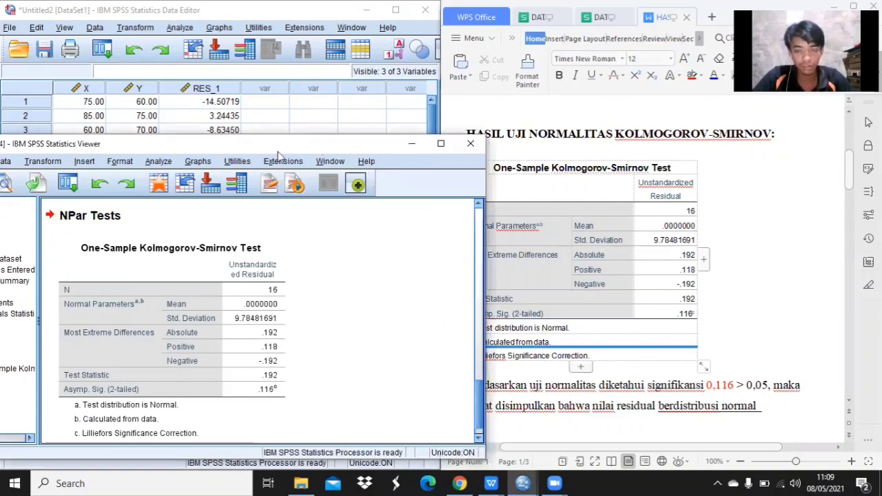
left_click_drag(278, 156, 208, 164)
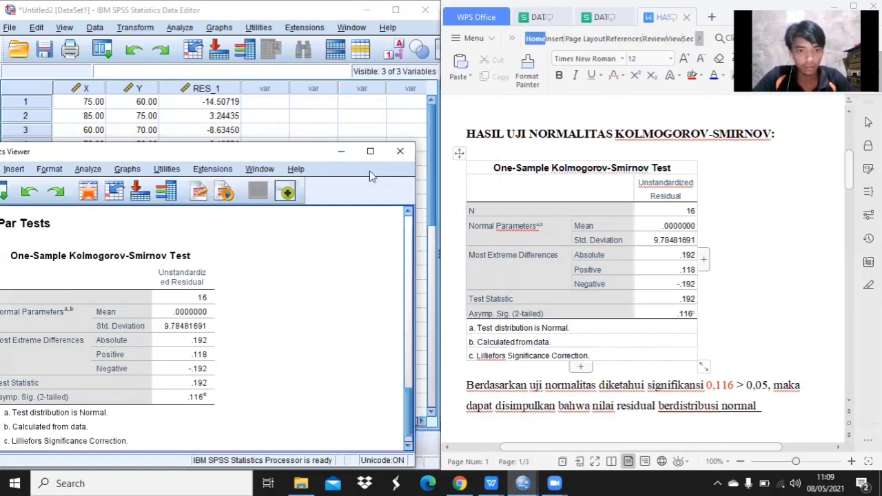
left_click(400, 153)
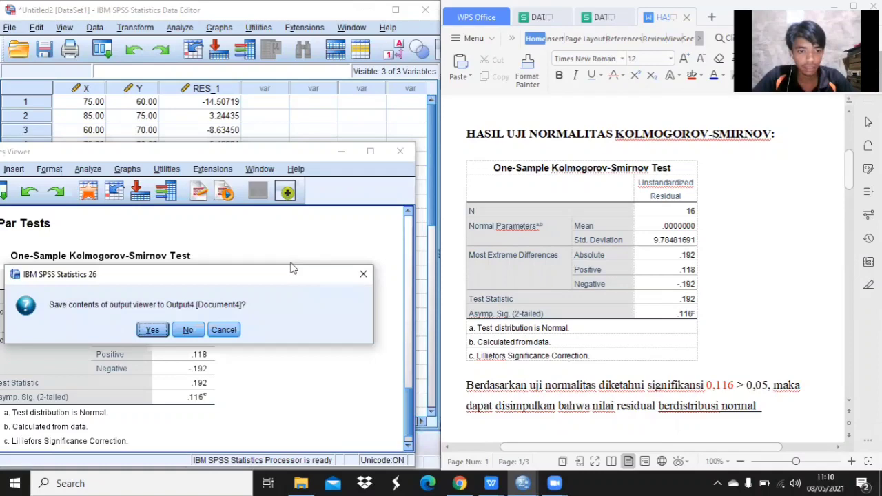
left_click(191, 331)
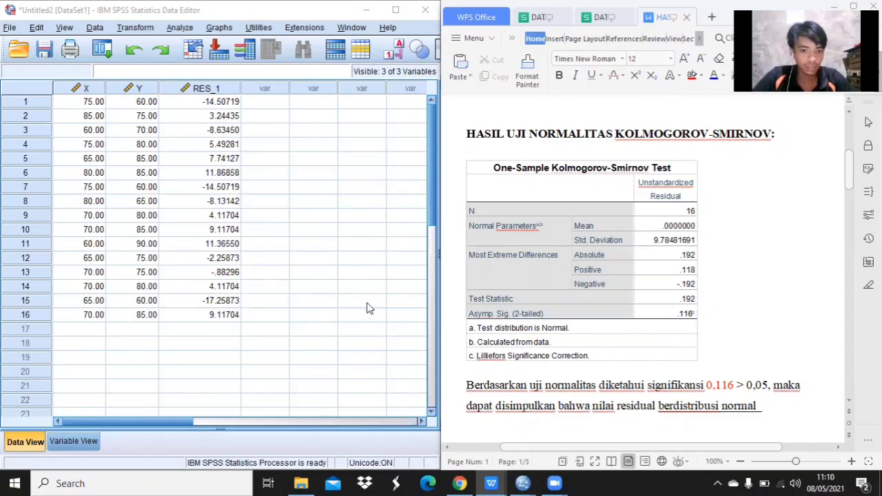
Switch to the empty Untitled3 [DataSet2] in SPSS and define two variables named X and Y.
left_click(499, 441)
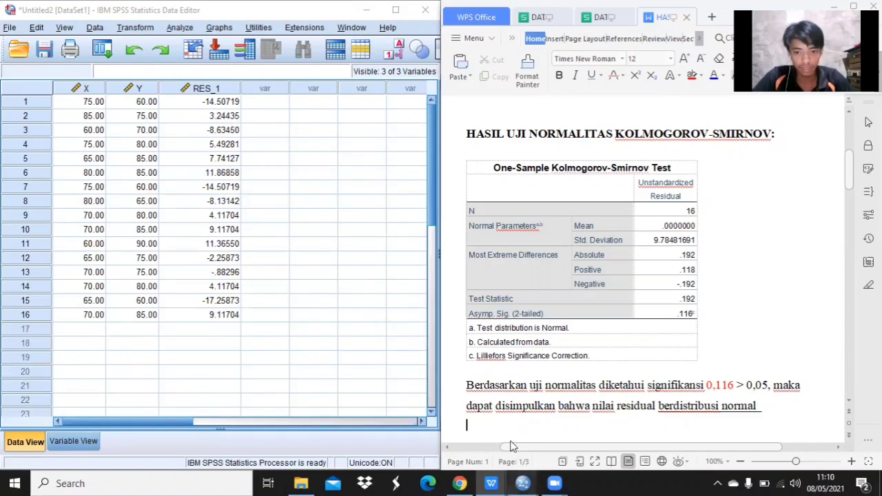
mouse_move(523, 483)
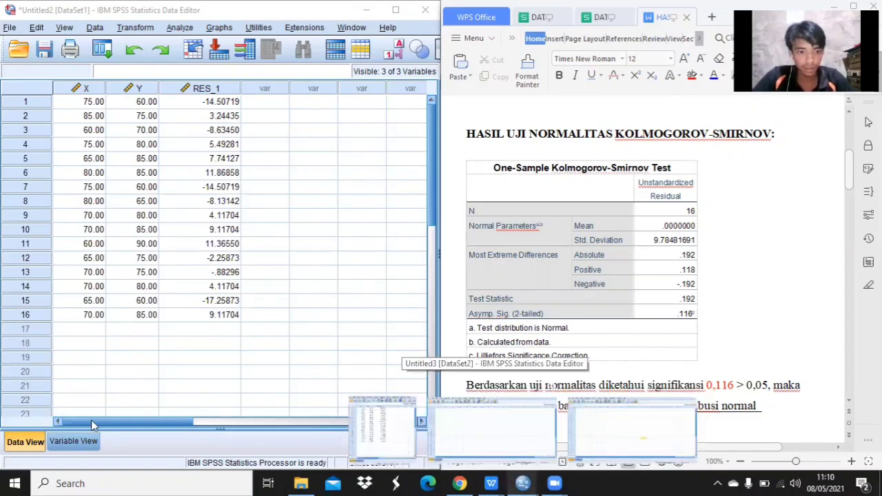
left_click(511, 448)
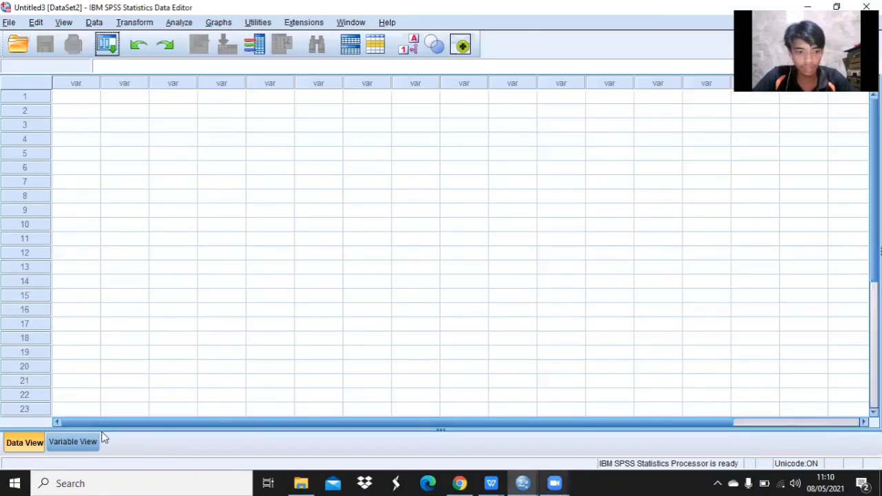
left_click(75, 443)
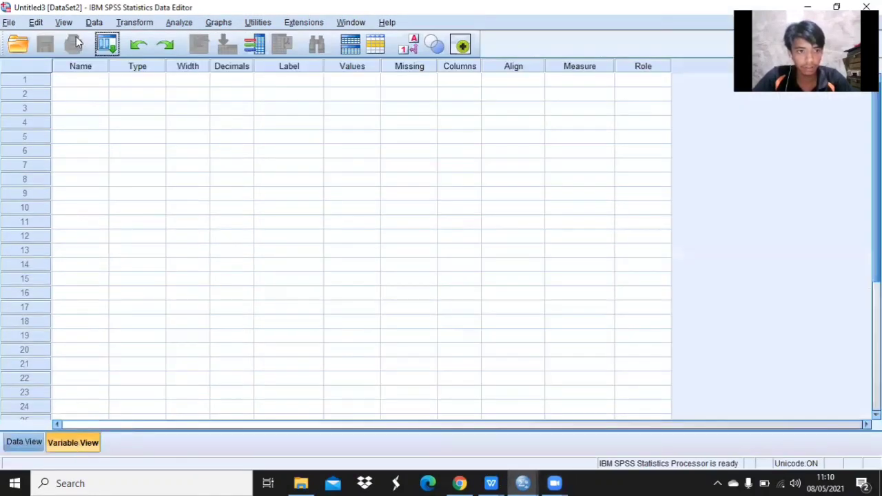
left_click(75, 78)
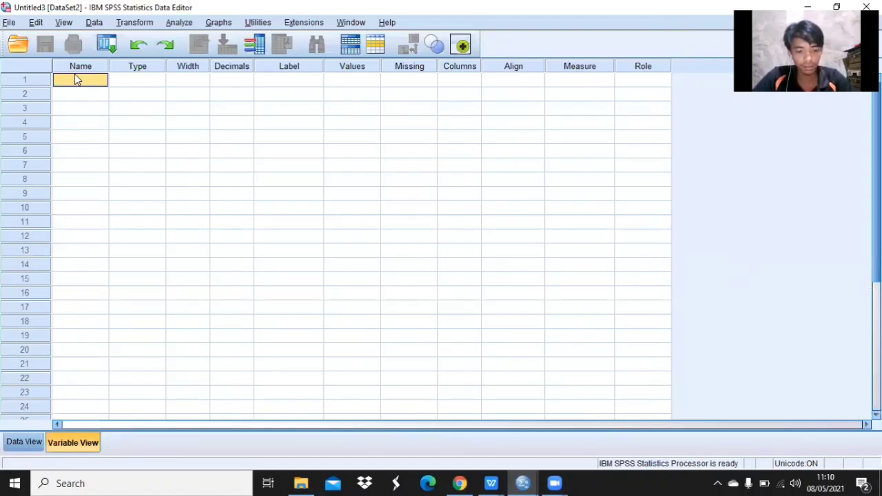
type("X")
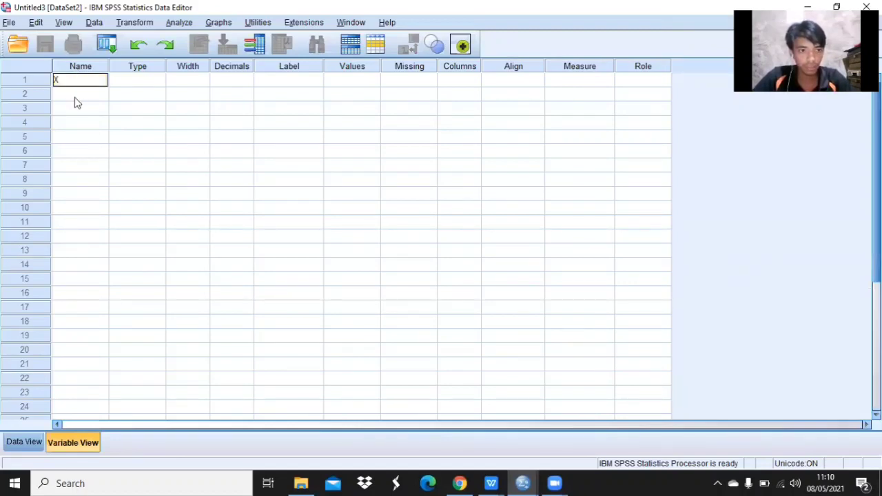
left_click(74, 96)
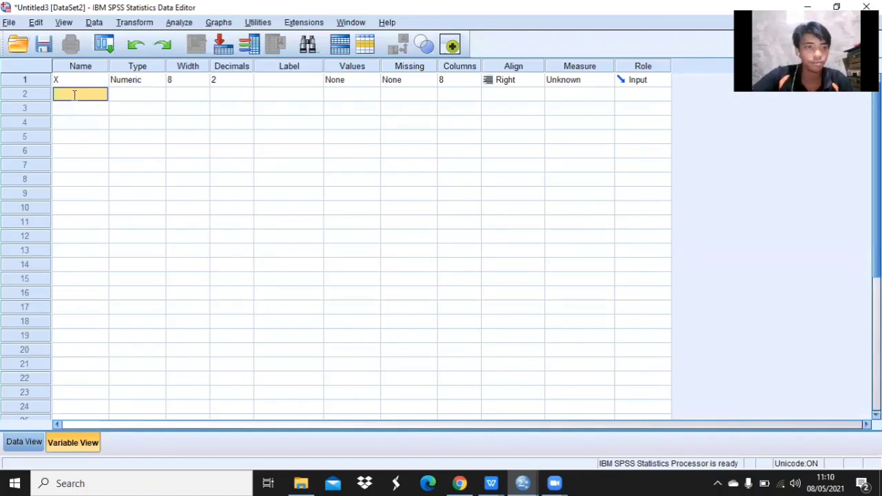
type("Y")
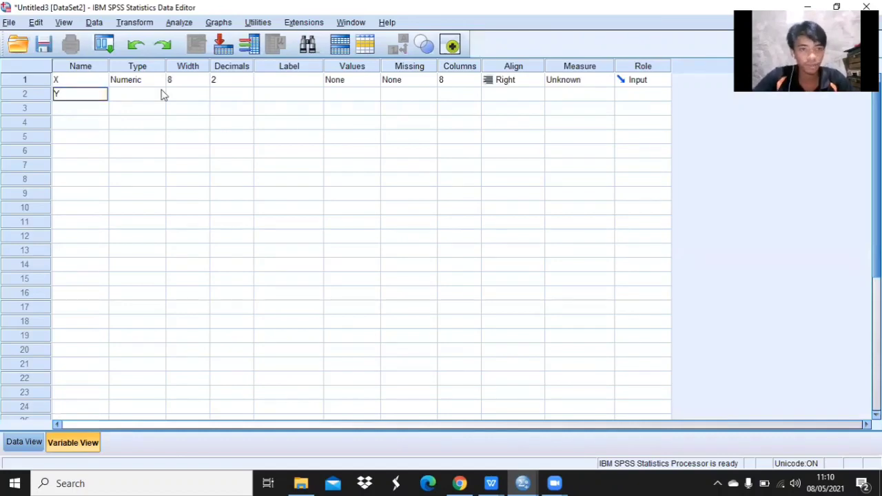
Label variable X as Kepemimpinan and variable Y as Kinerja, and return to the data grid.
left_click(280, 84)
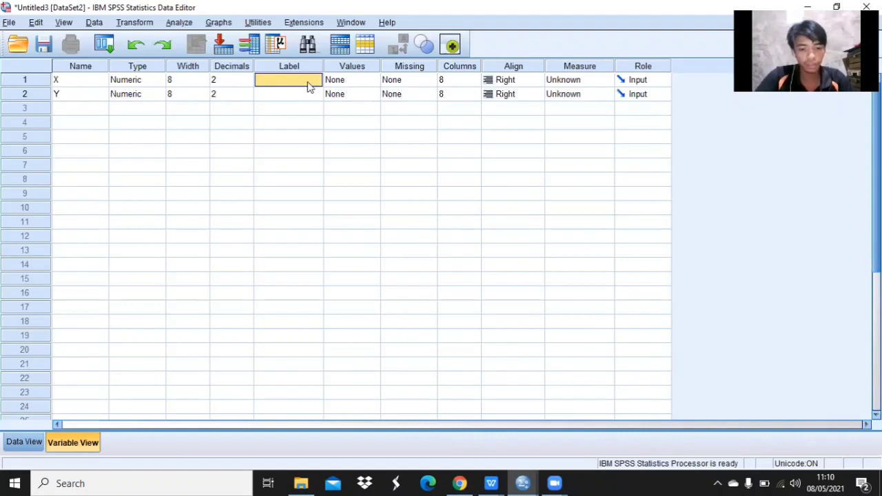
type("Ke")
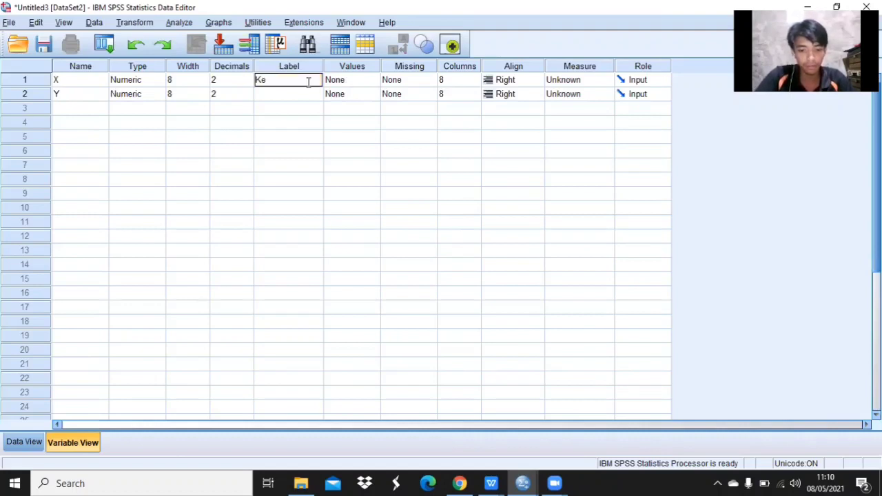
type("pemimpinan")
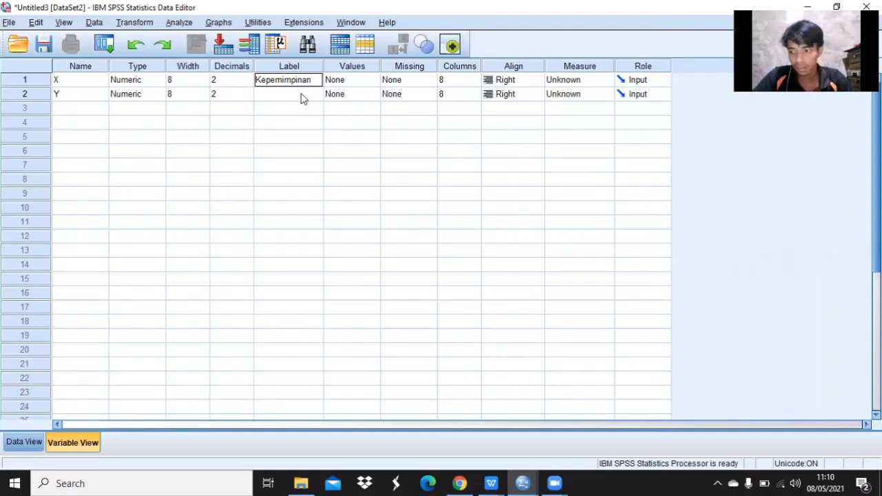
left_click(301, 99)
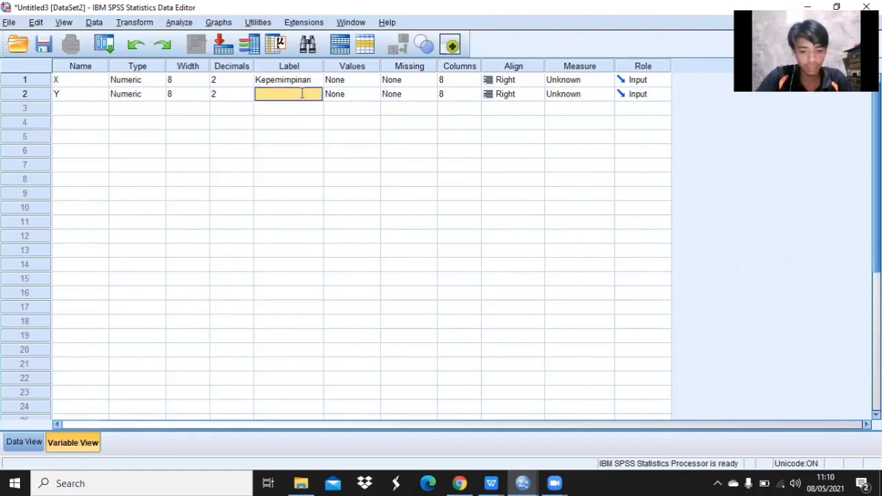
type("Kinej")
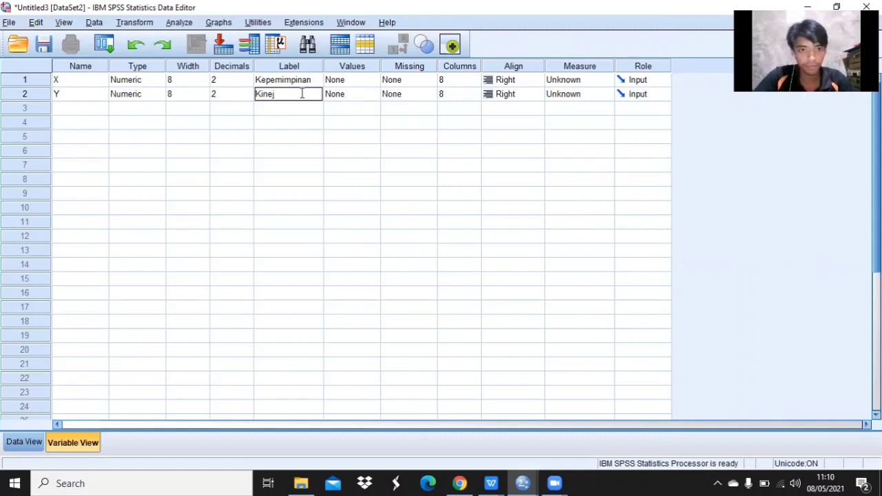
type("ra")
key("BackSpace")
key("BackSpace")
key("BackSpace")
type("rja")
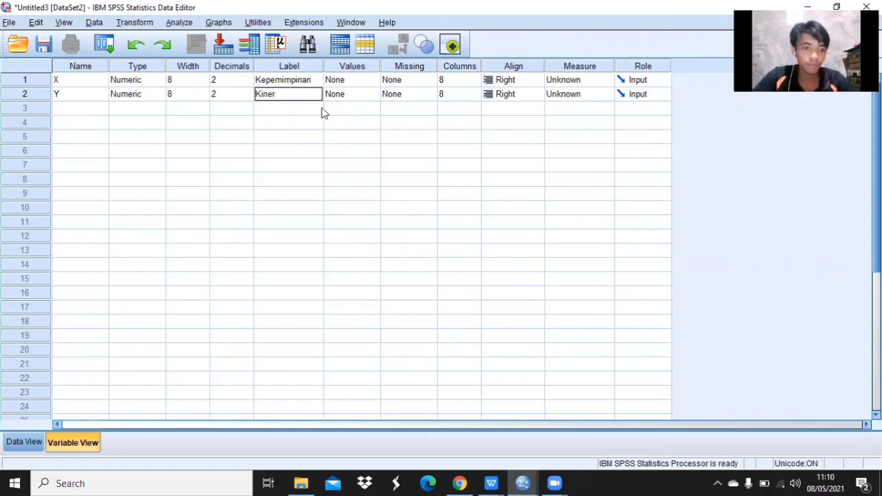
left_click(26, 445)
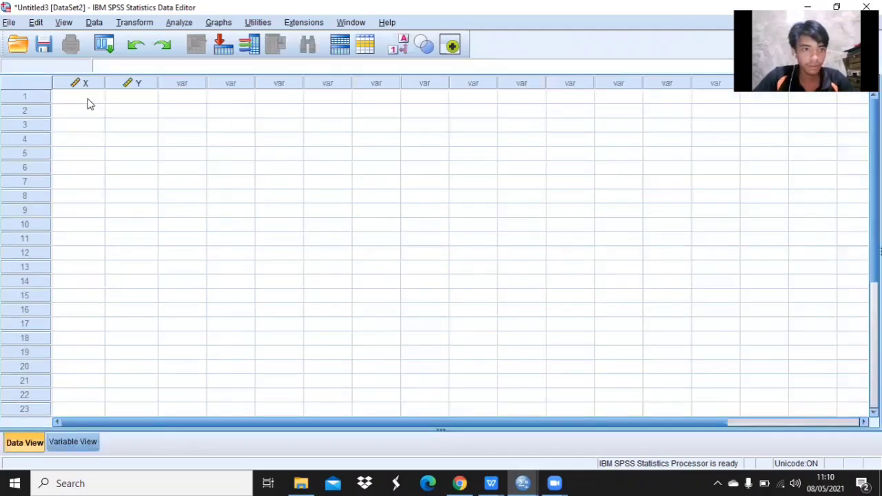
Switch to the WPS Office workbook with the Gaya Kepemimpinan (X) and Kinerja Pegawai(Y) scores, keeping the first X cell selected in SPSS.
left_click(88, 102)
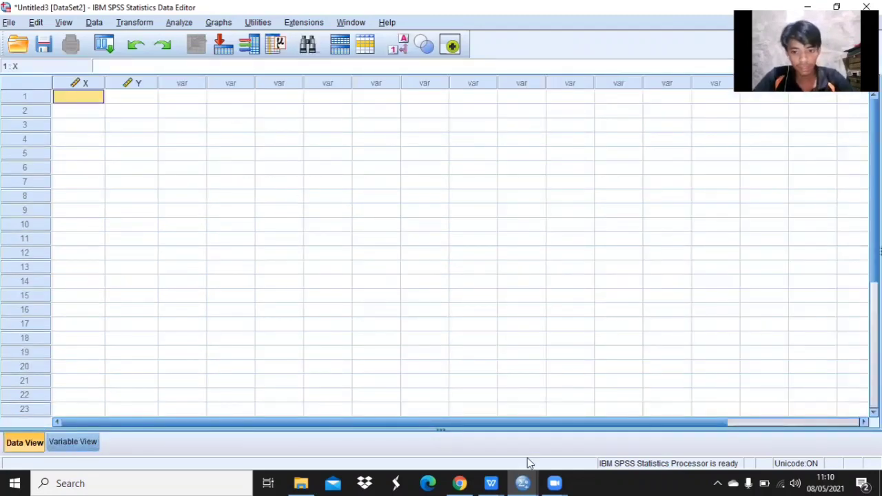
left_click(492, 482)
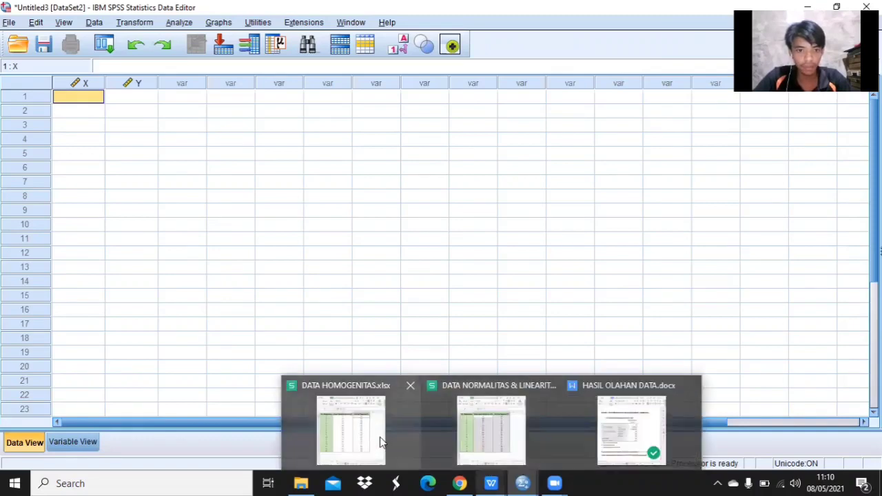
left_click(379, 438)
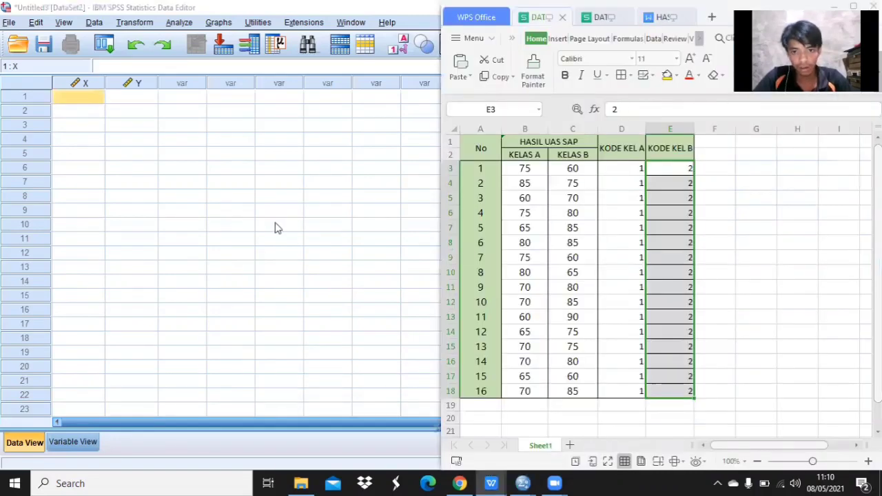
left_click(596, 27)
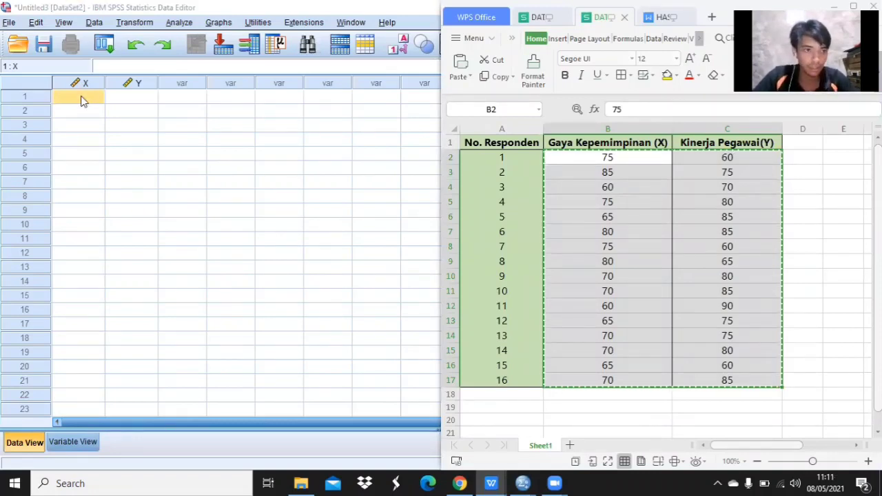
Try to paste the copied scores into the first cell of variable X in SPSS.
key("ctrl+v")
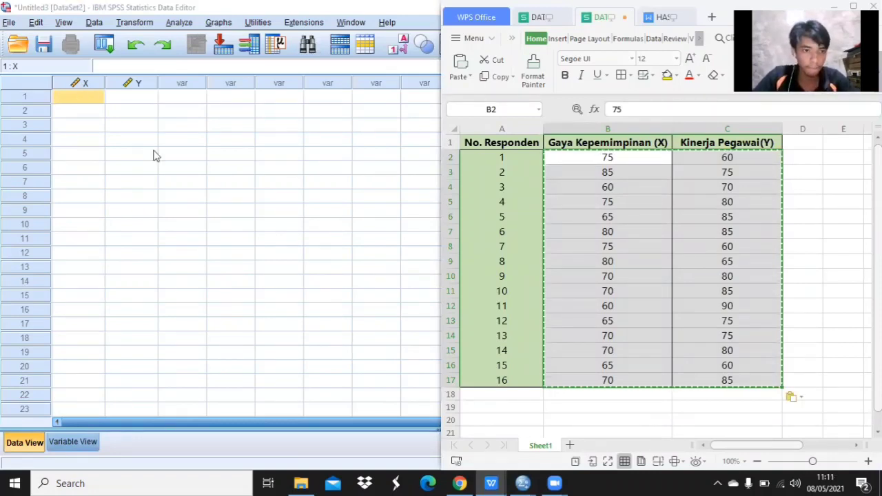
left_click(88, 96)
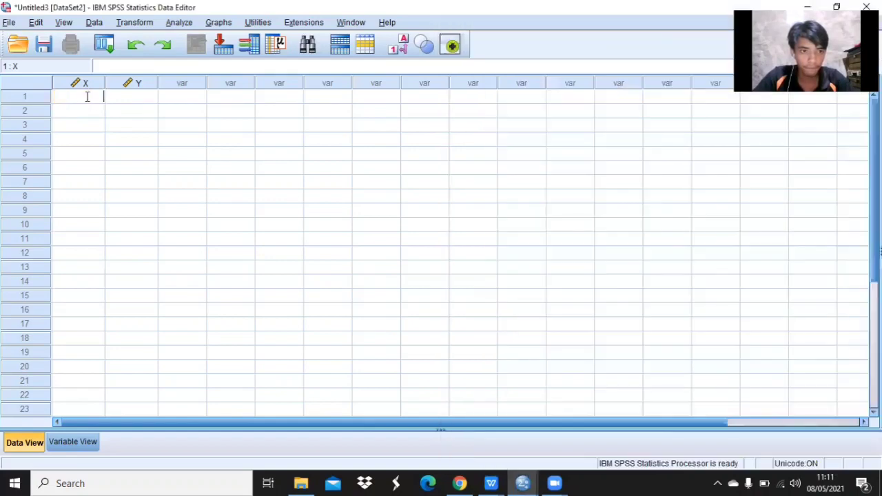
left_click(128, 125)
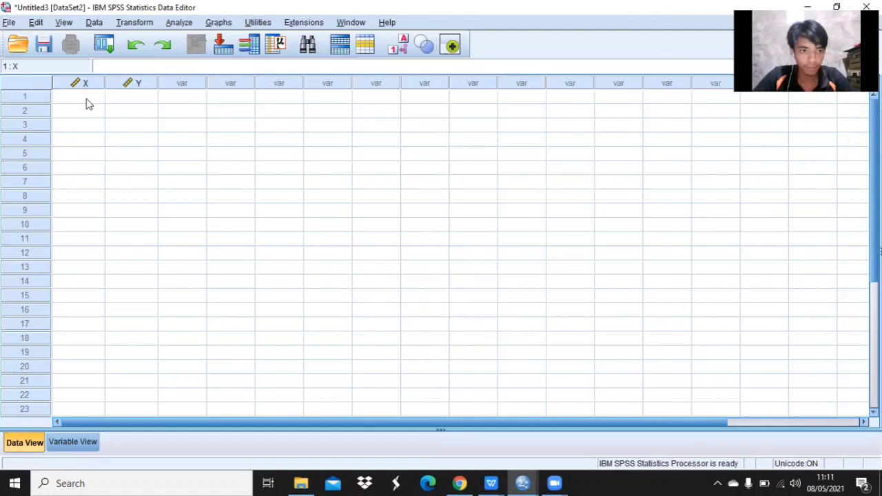
left_click(82, 102)
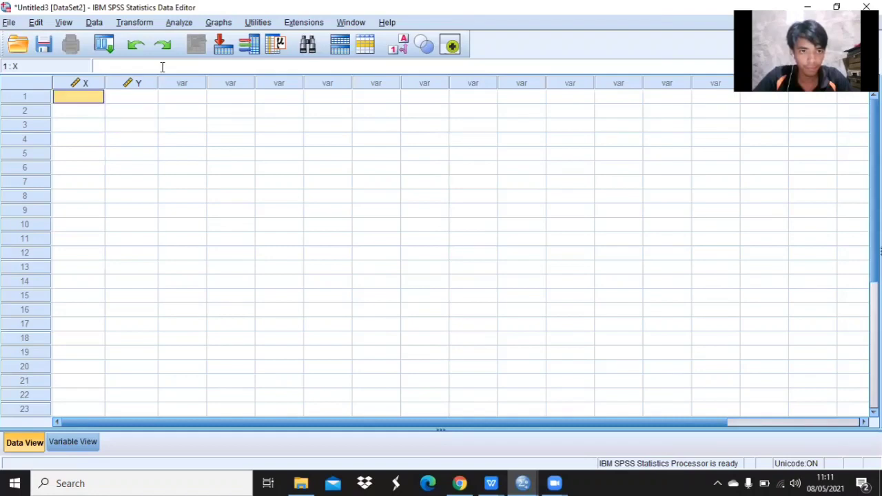
left_click(162, 67)
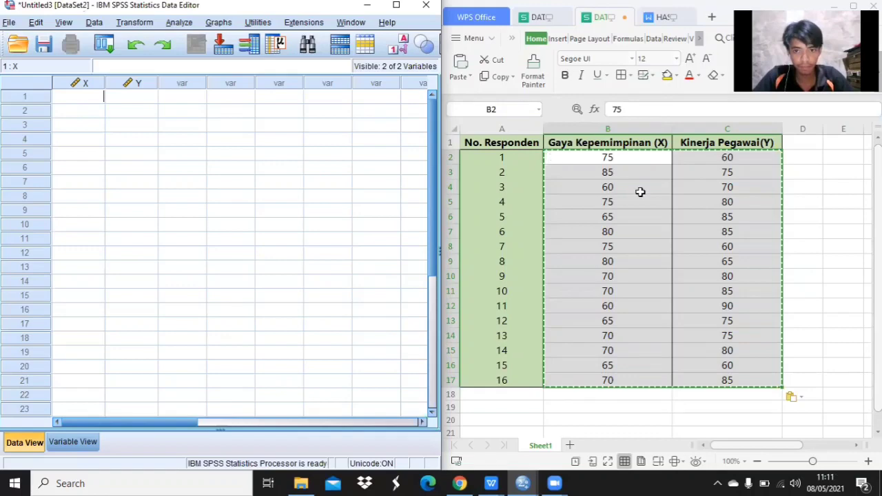
Copy the X and Y scores in B2:C17 of the workbook and paste them into SPSS from row 1 of variable X.
left_click(756, 363)
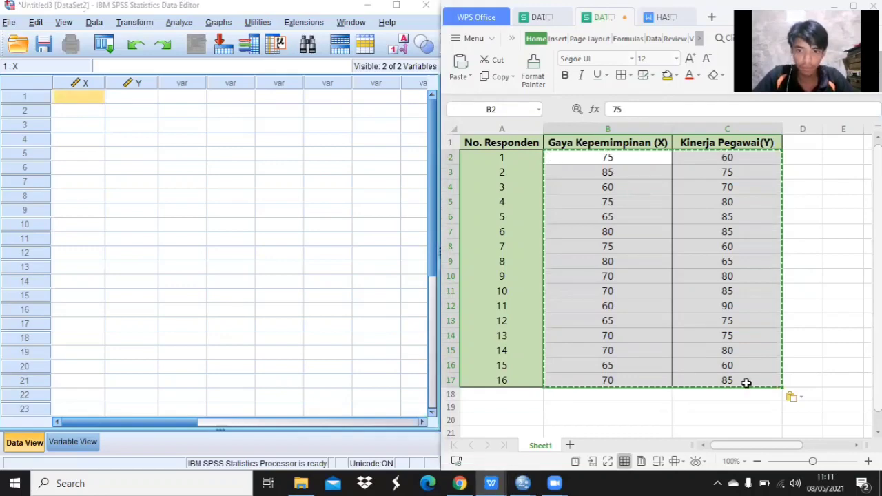
right_click(746, 383)
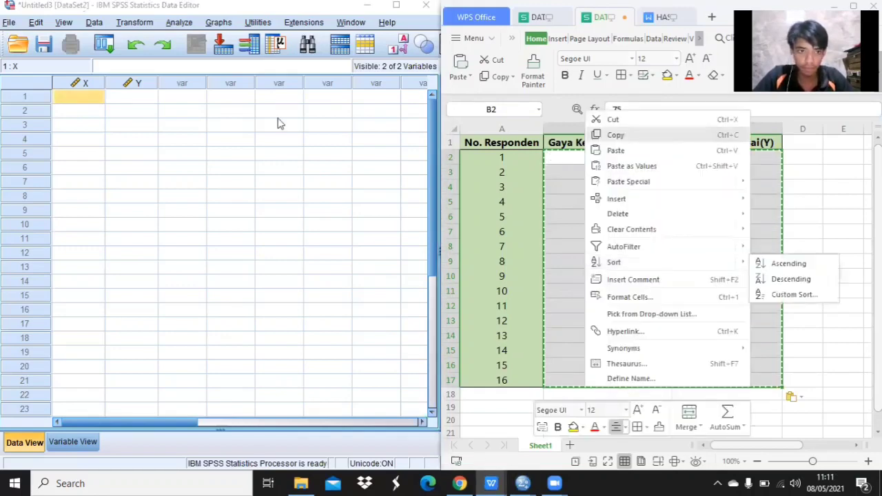
right_click(87, 96)
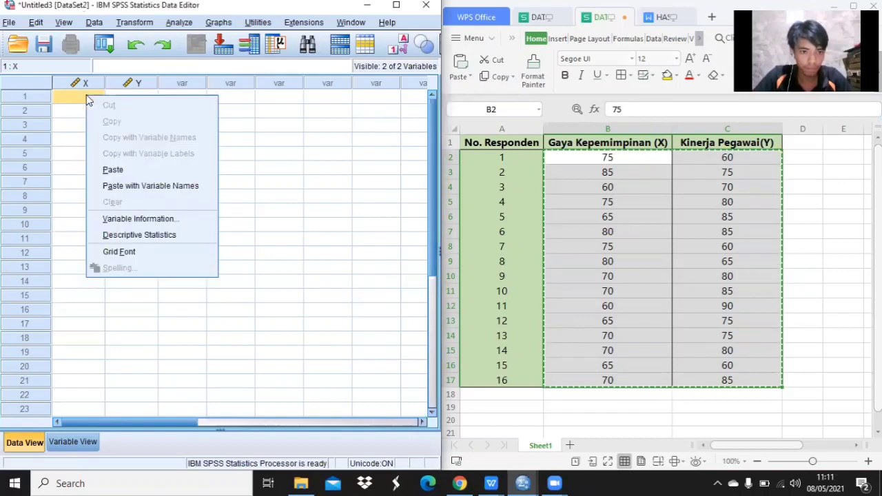
left_click(136, 169)
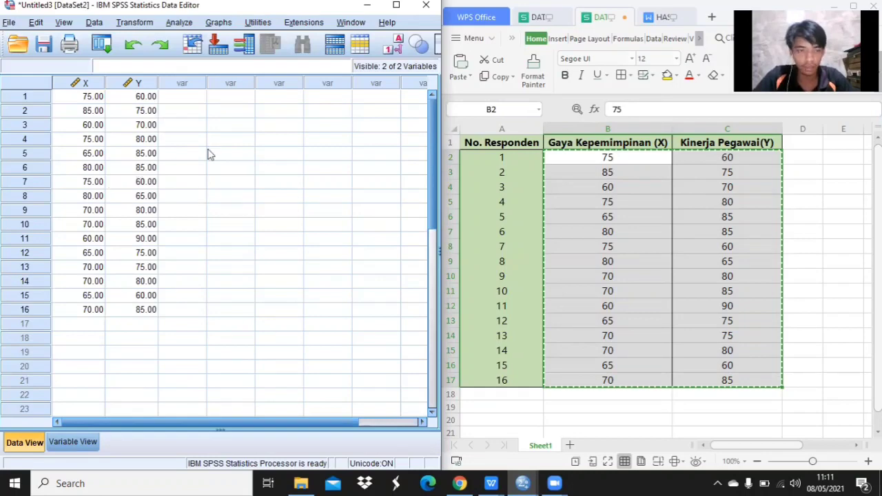
Set up a Compare Means analysis with Kinerja [Y] as the dependent and Kepemimpinan [X] as the independent variable.
left_click(181, 24)
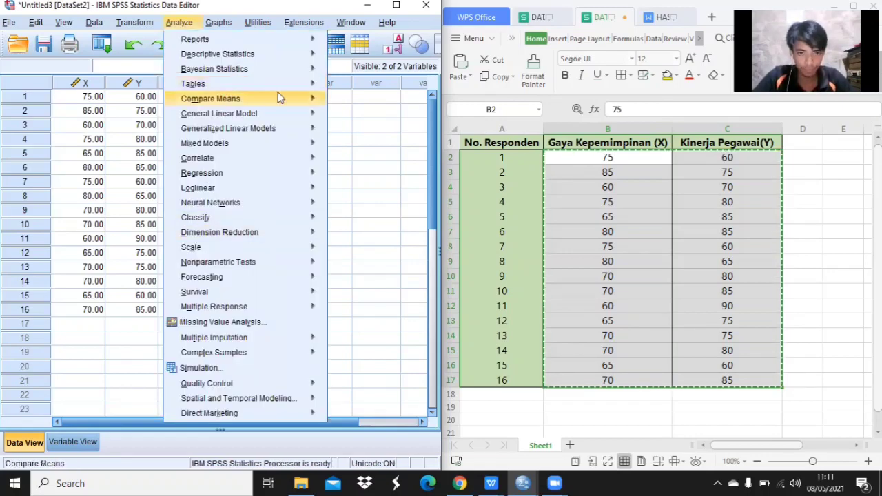
mouse_move(279, 98)
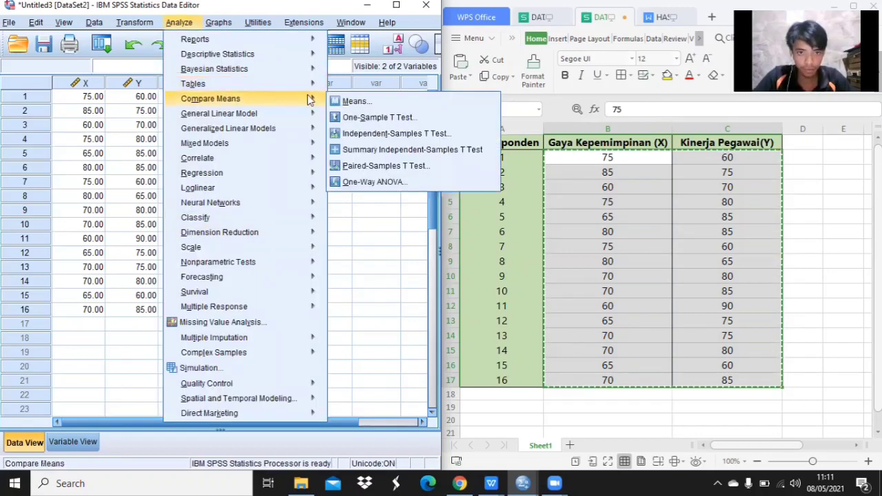
left_click(350, 101)
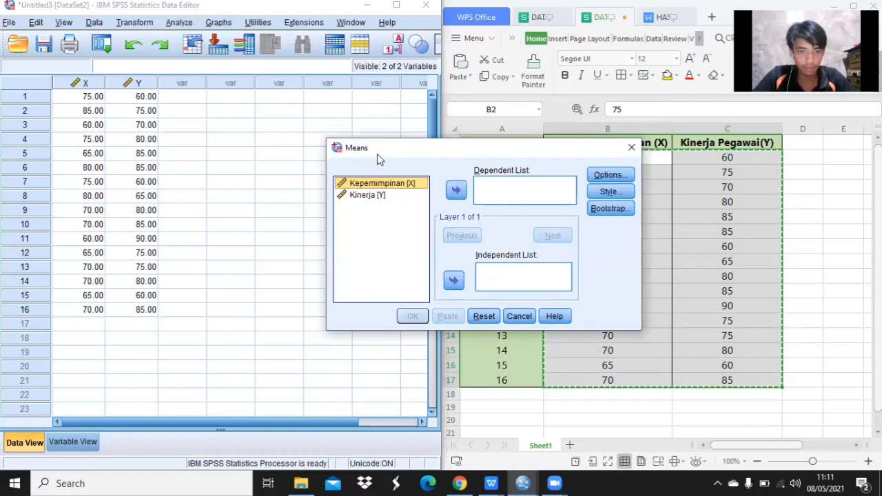
left_click(458, 282)
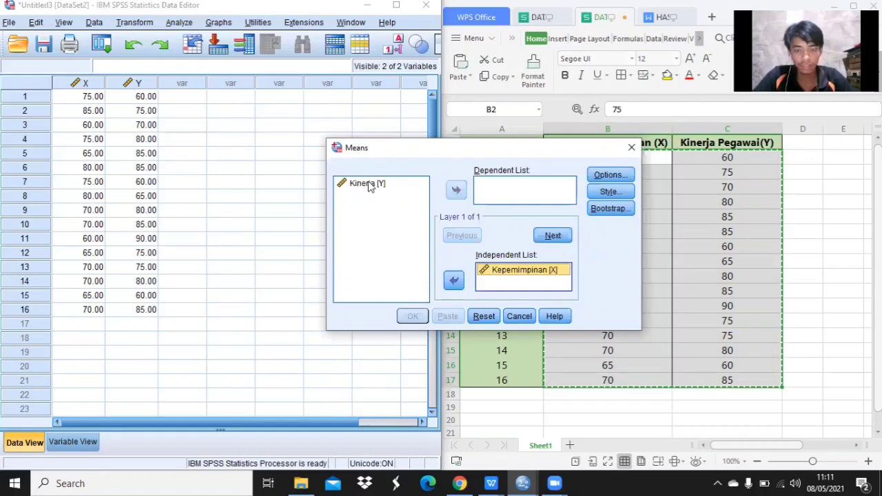
left_click(457, 191)
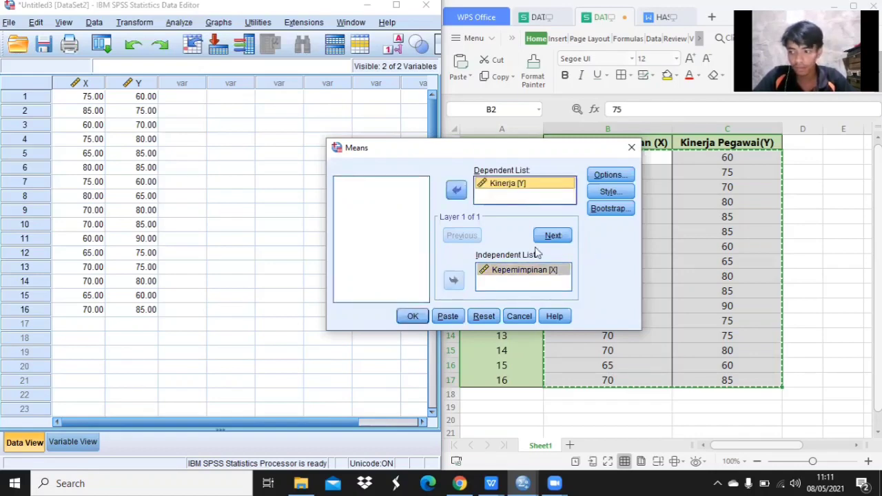
Enable Test for linearity in the Means options and run the analysis.
left_click(611, 178)
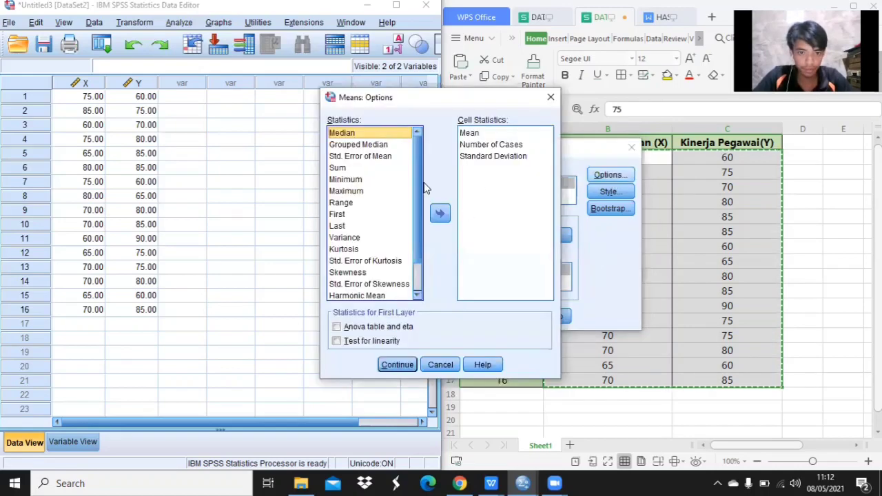
left_click(337, 342)
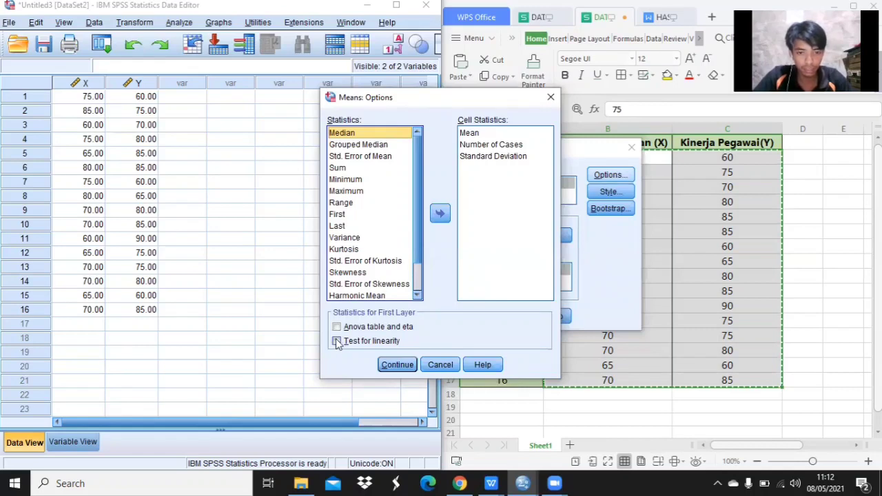
left_click(337, 342)
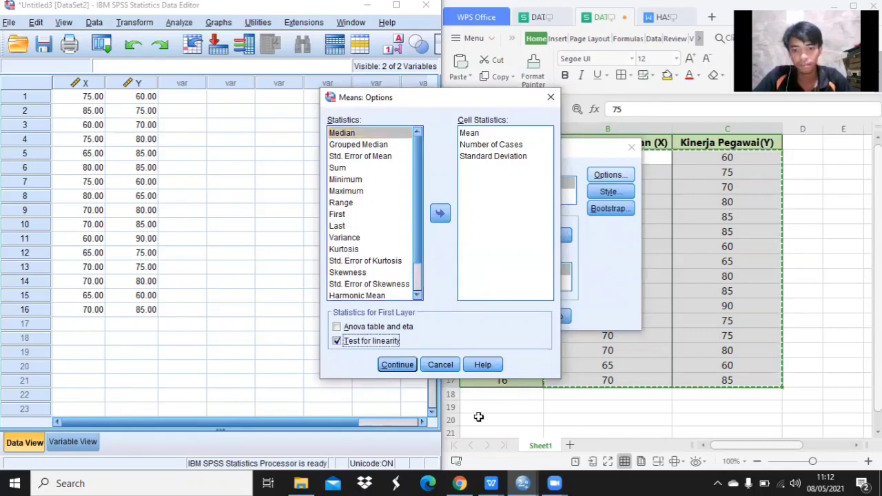
left_click(406, 367)
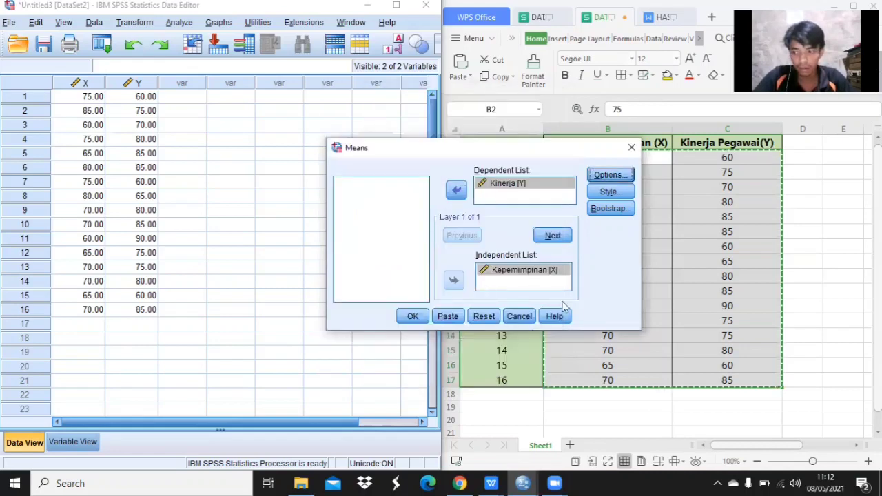
left_click(413, 320)
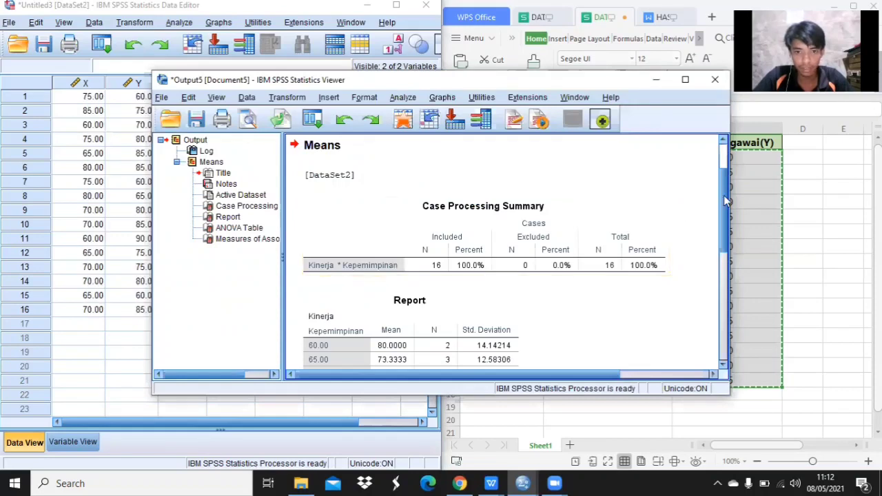
Examine the Means output, especially the F and Sig. values for Linearity and Deviation from Linearity in the ANOVA Table.
scroll(724, 310, "down", 5)
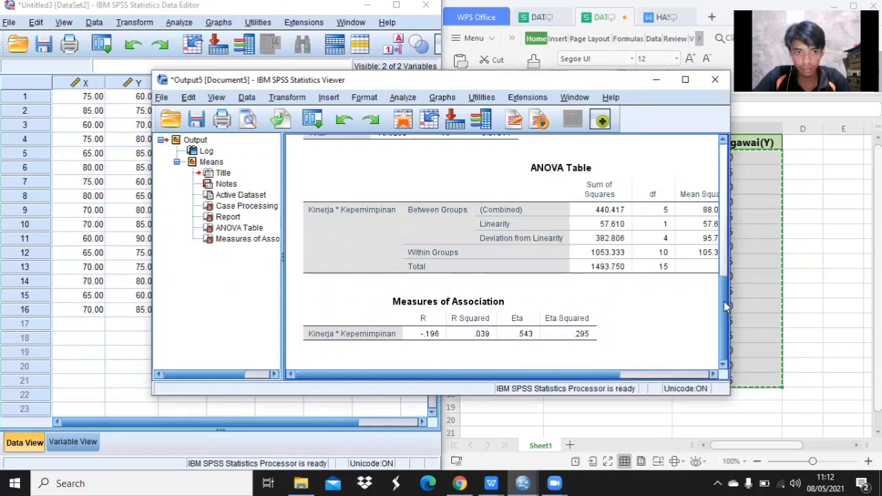
scroll(714, 200, "up", 5)
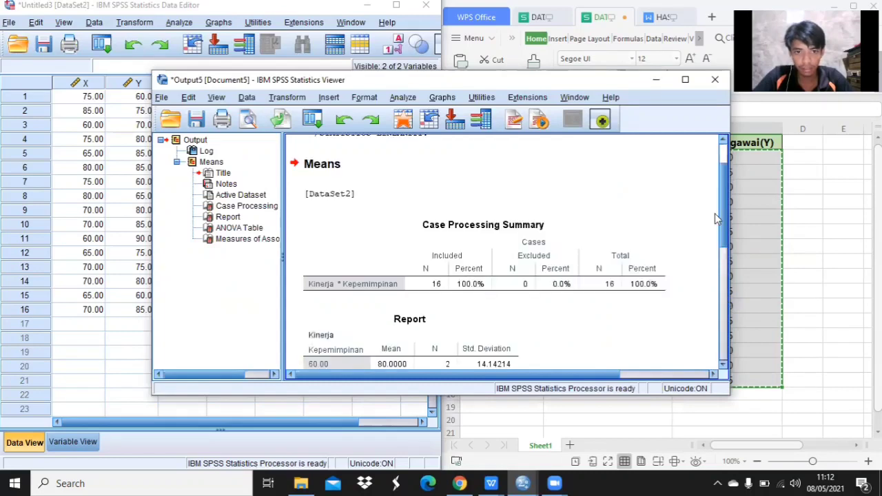
scroll(716, 220, "up", 1)
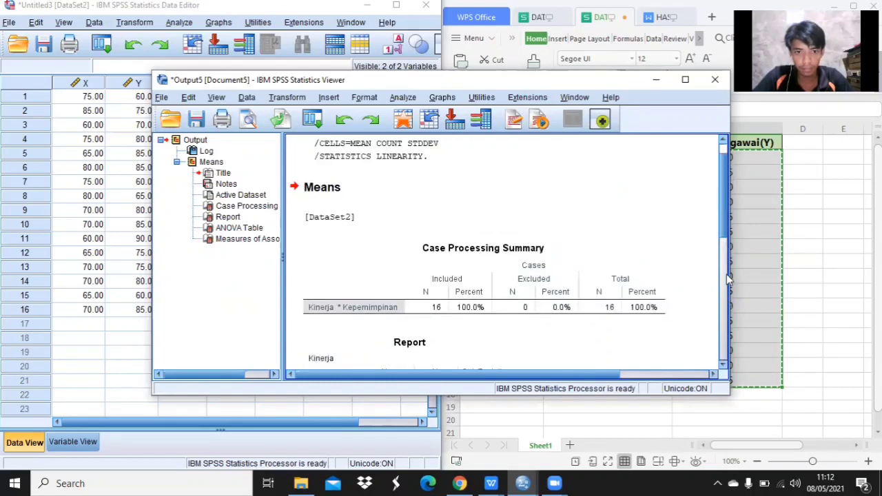
scroll(716, 219, "down", 6)
scroll(527, 367, "down", 1)
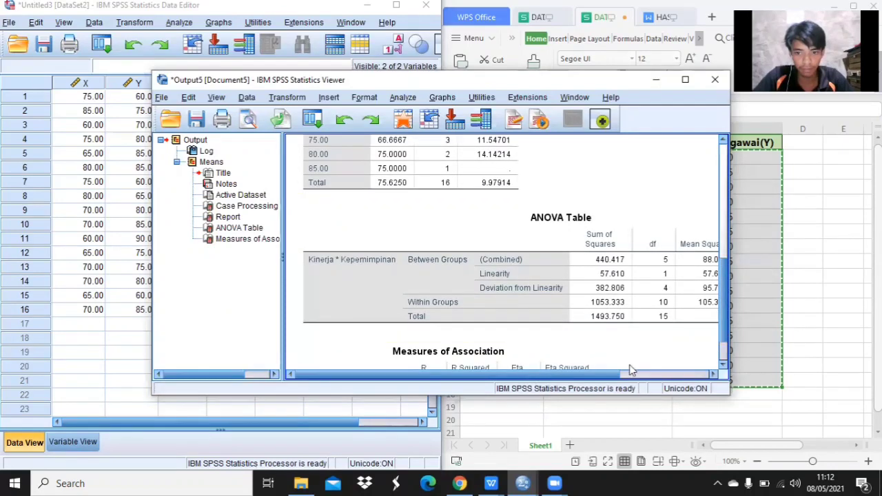
scroll(629, 365, "right", 3)
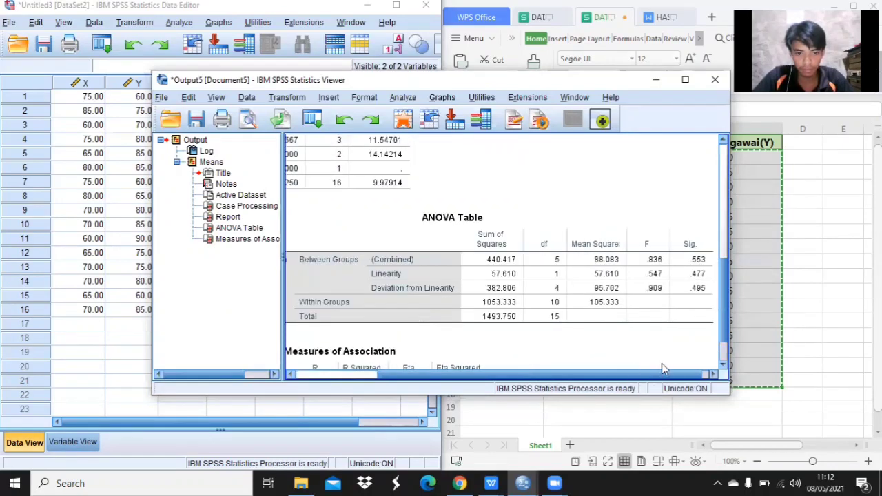
left_click(353, 277)
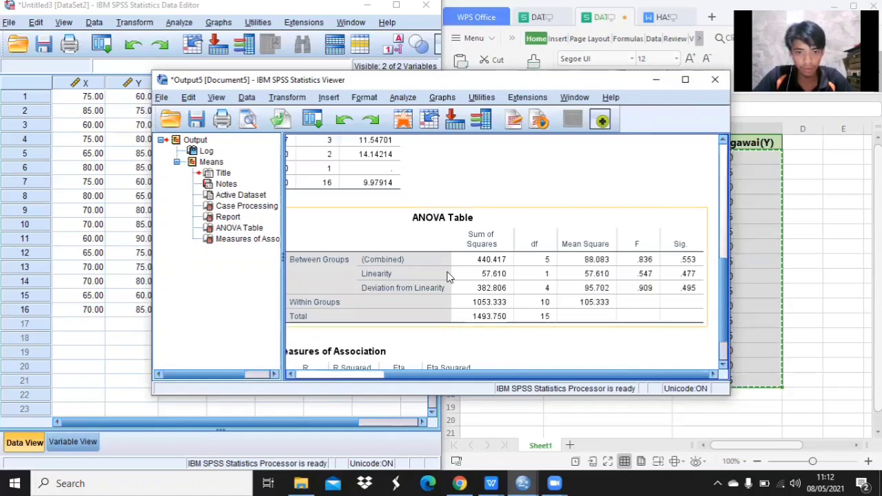
left_click(650, 181)
left_click(697, 216)
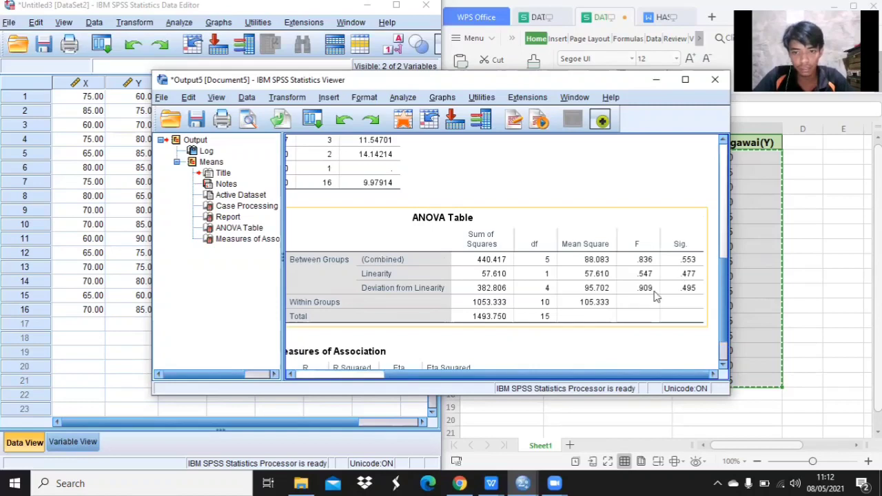
Minimize the output viewer, switch to HASIL OLAHAN DATA.docx in WPS Office and read the decision criteria under UJI LINEARITAS DATA.
left_click(658, 81)
left_click(654, 80)
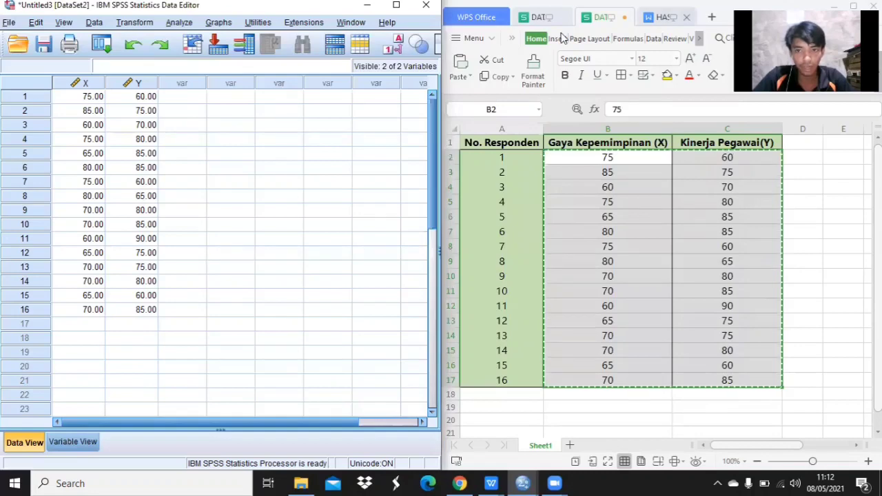
left_click(678, 95)
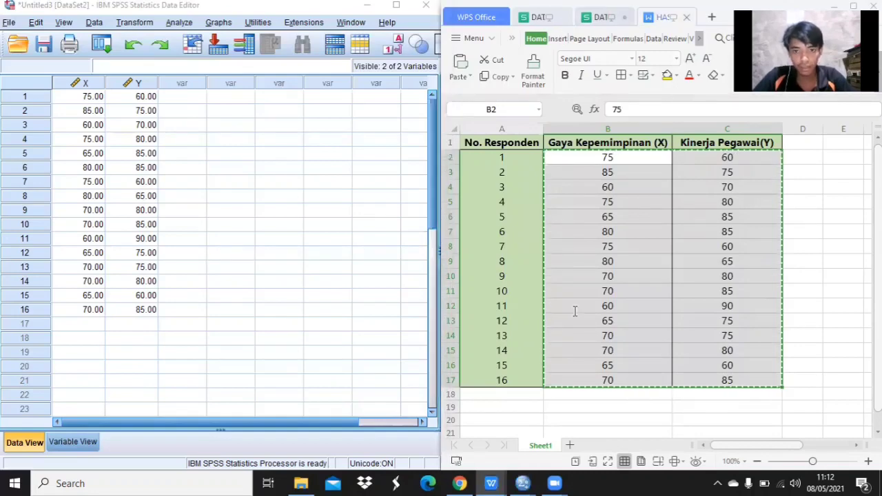
key("Return")
key("Return")
key("Return")
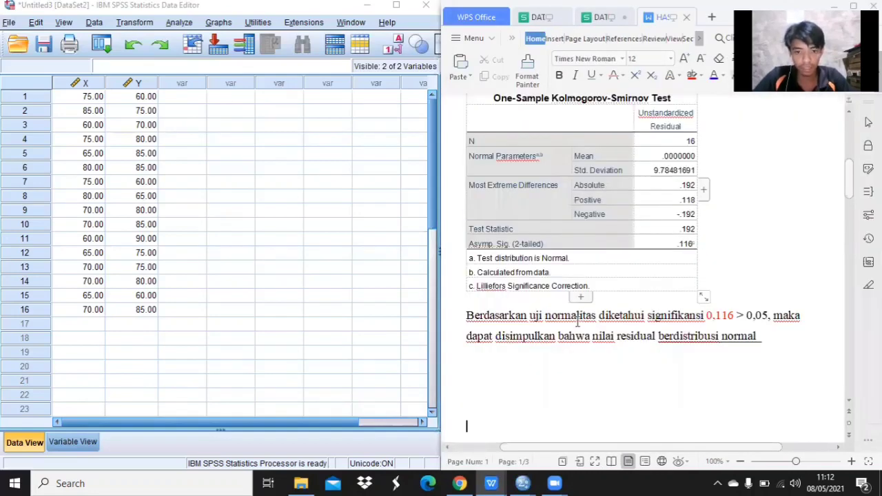
key("Down")
key("Down")
key("Down")
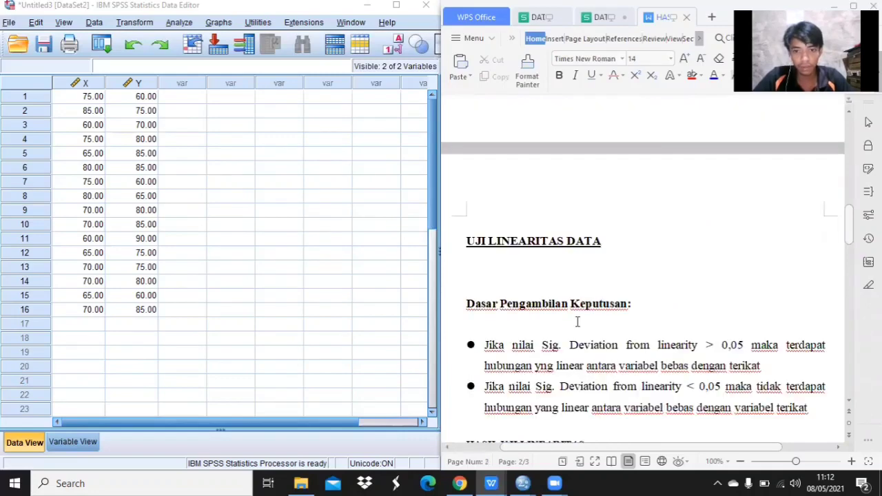
key("Down")
key("Down")
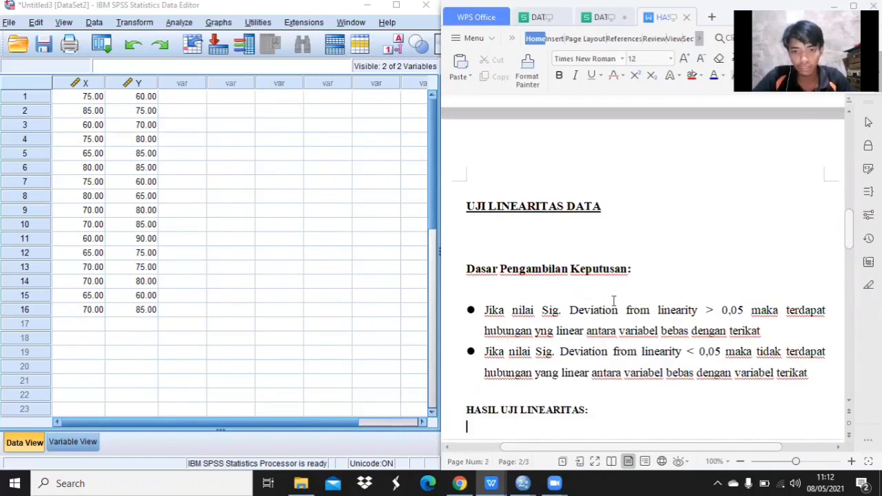
Paste the ANOVA table under HASIL UJI LINEARITAS and review it with the linearity conclusion and the decision criteria.
key("ctrl+v")
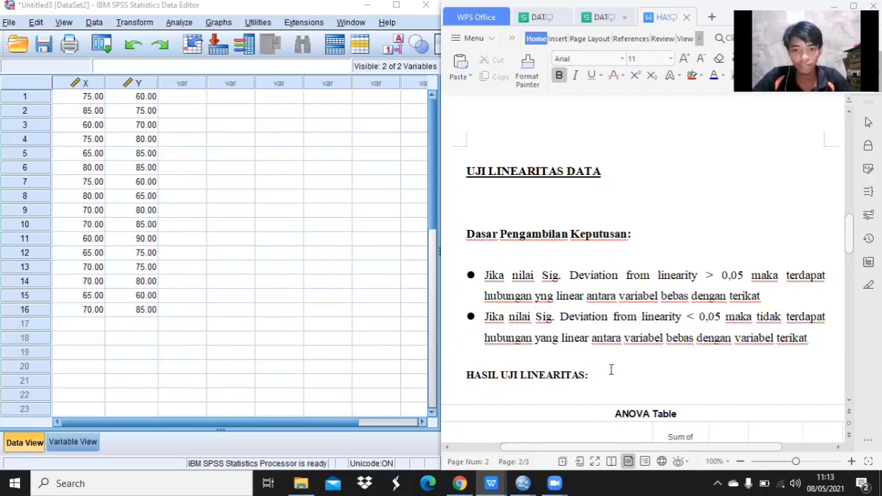
key("Down")
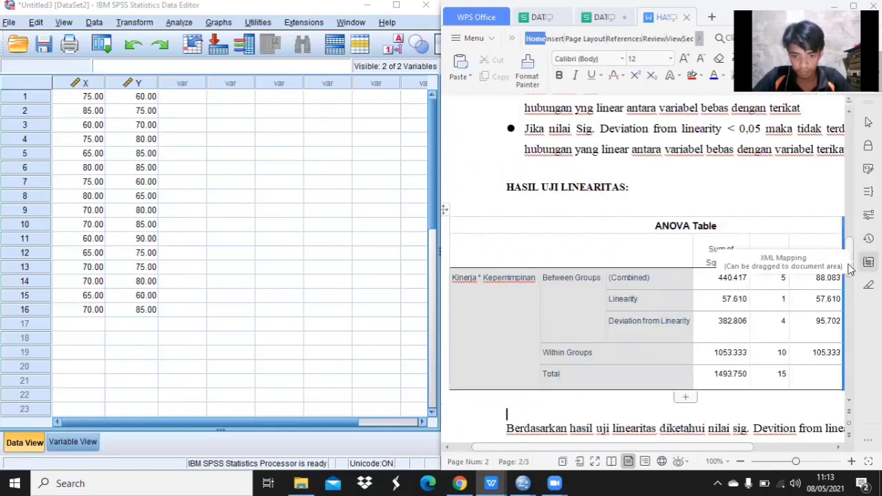
scroll(738, 351, "down", 3)
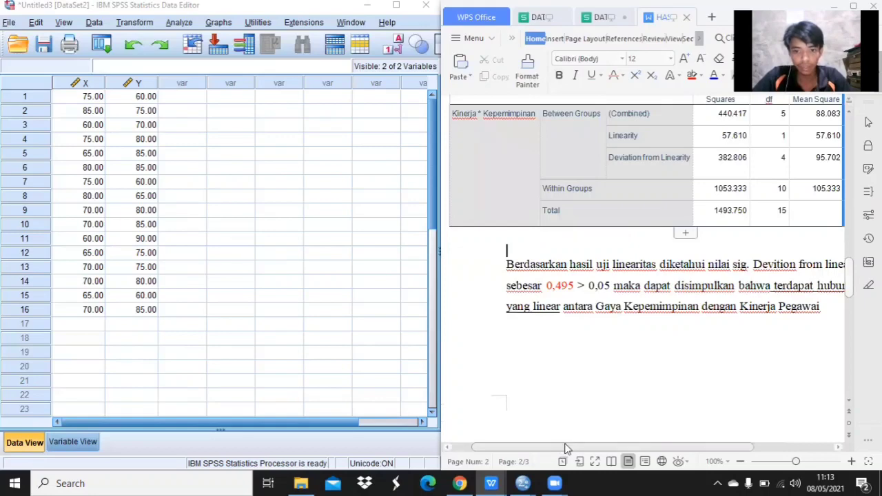
left_click_drag(565, 449, 597, 449)
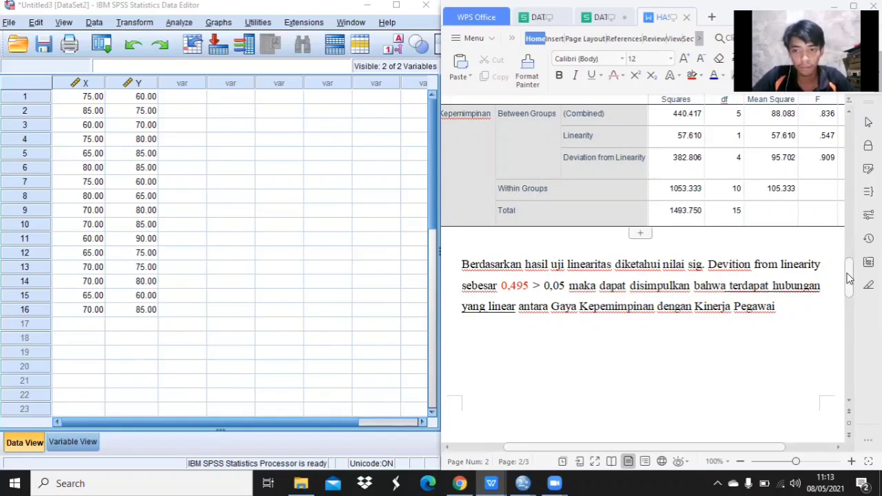
scroll(610, 253, "up", 5)
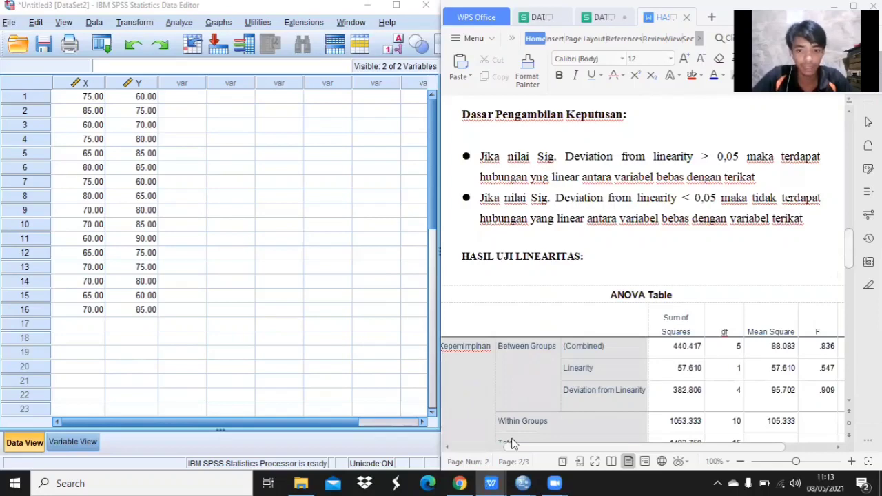
Switch to the empty SPSS dataset Untitled4, place it beside WPS Office, and show the worksheet with the HASIL UAS SAP data.
left_click(523, 483)
left_click(565, 426)
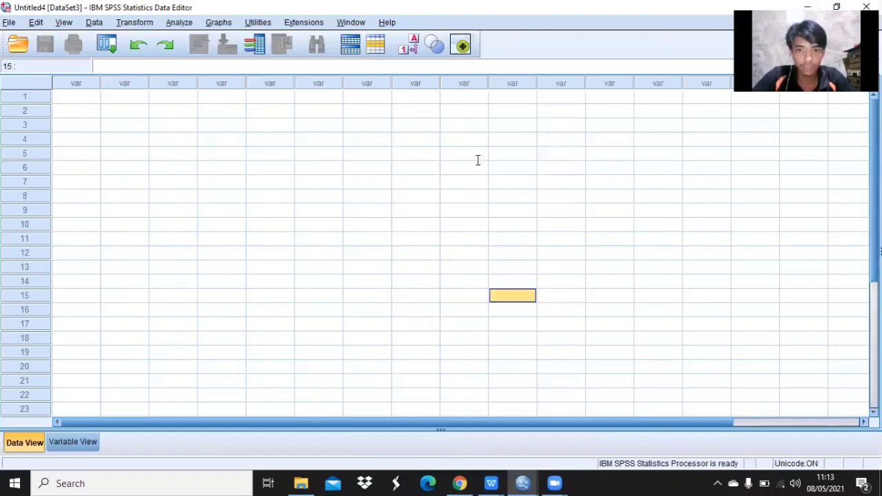
key("super+Left")
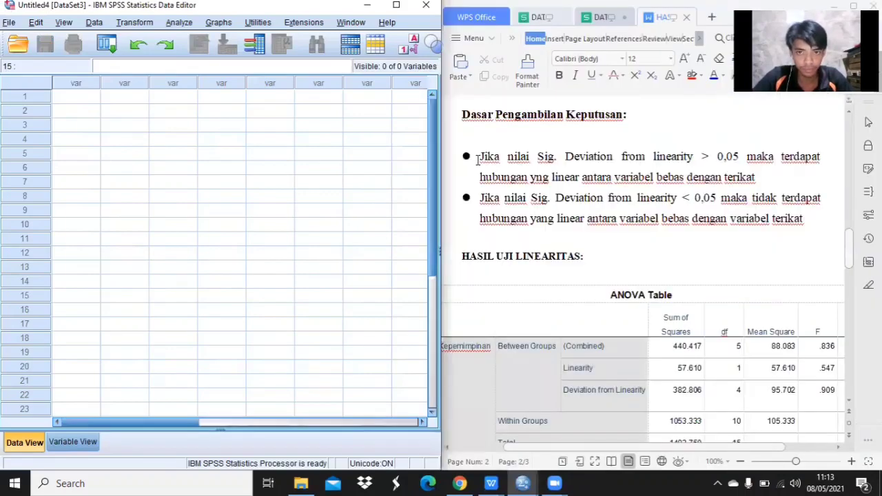
key("ctrl+shift+Tab")
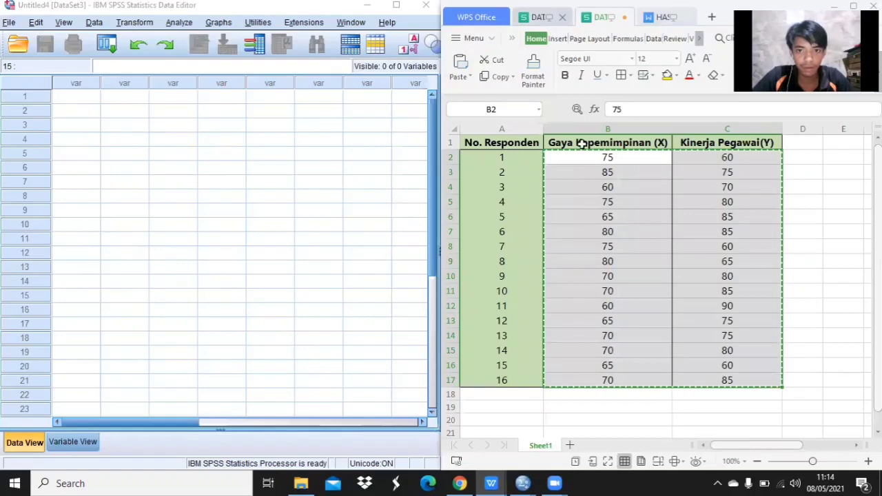
key("ctrl+shift+Tab")
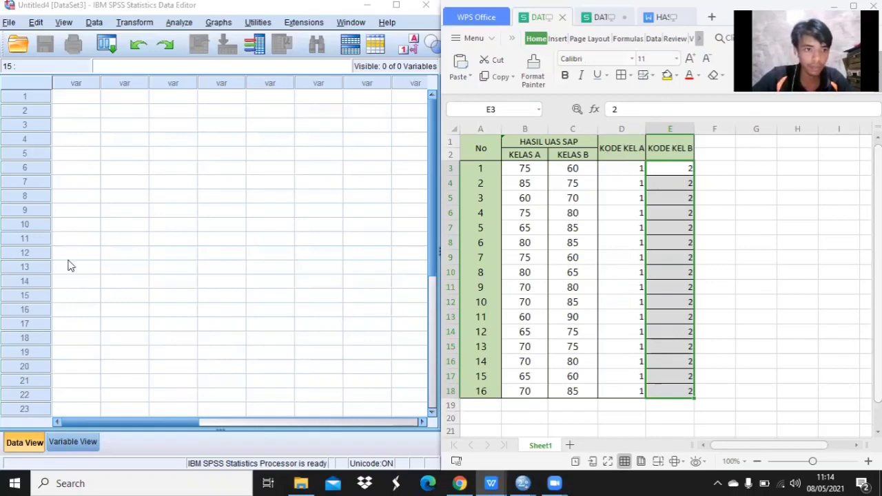
Define two variables named Hasil and Kelas in the empty dataset.
left_click(90, 450)
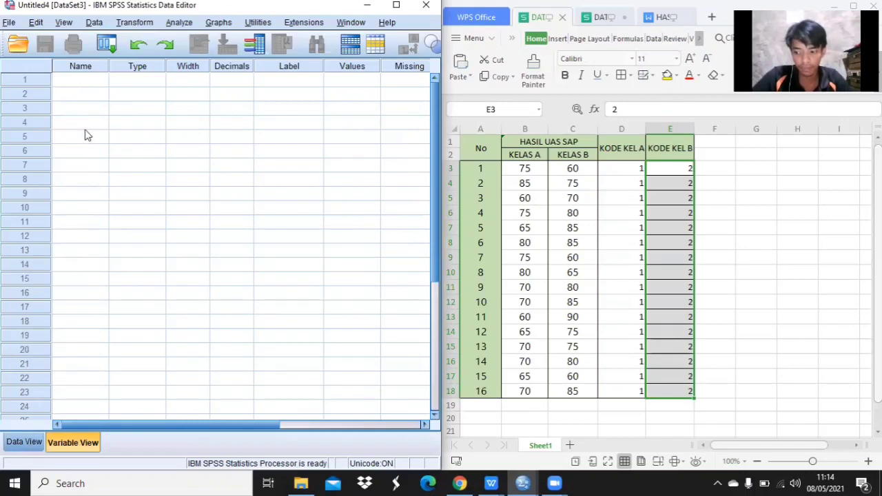
left_click(66, 83)
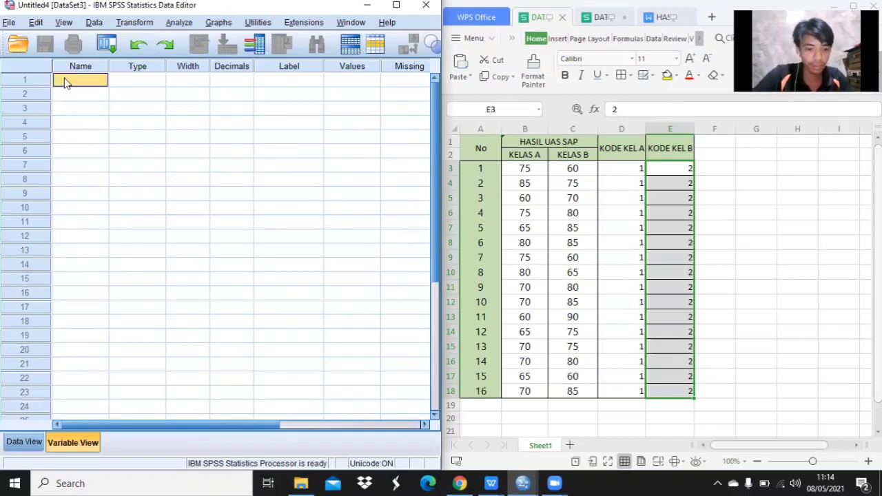
type("Hasil")
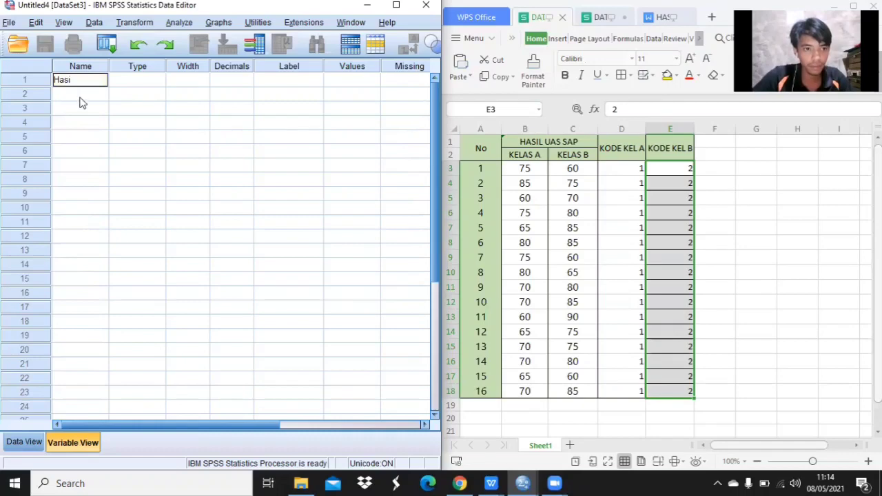
left_click(80, 99)
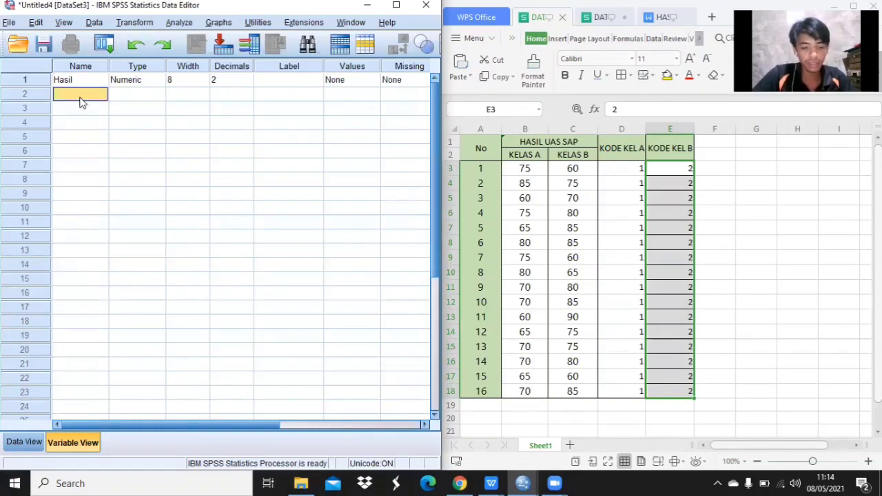
type("KE")
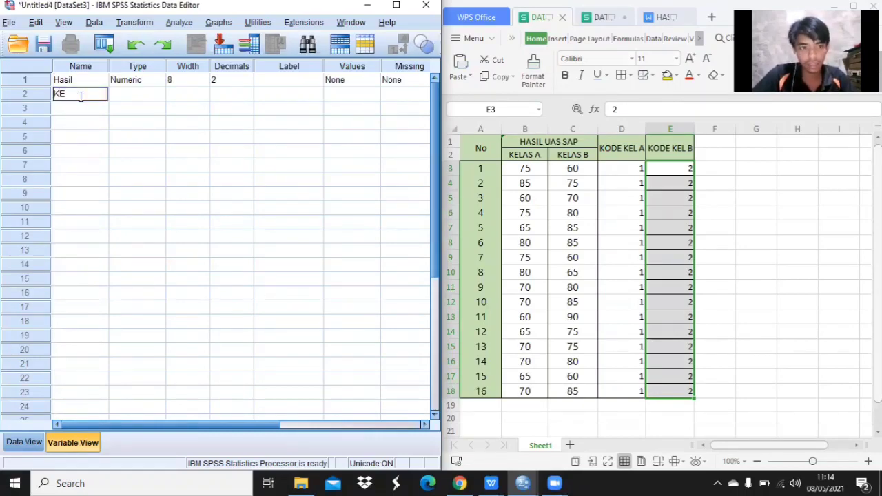
type("las")
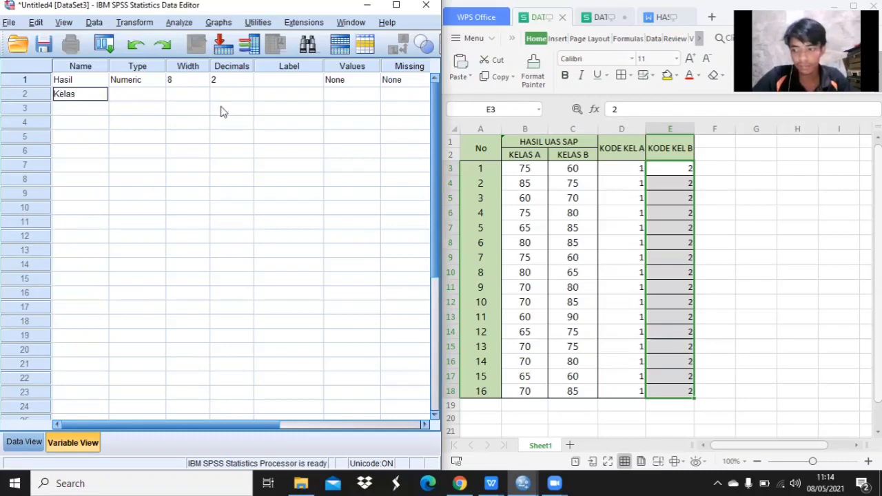
Label the Hasil variable "Hasil UAS SAP" and the Kelas variable "Kelas".
left_click(279, 82)
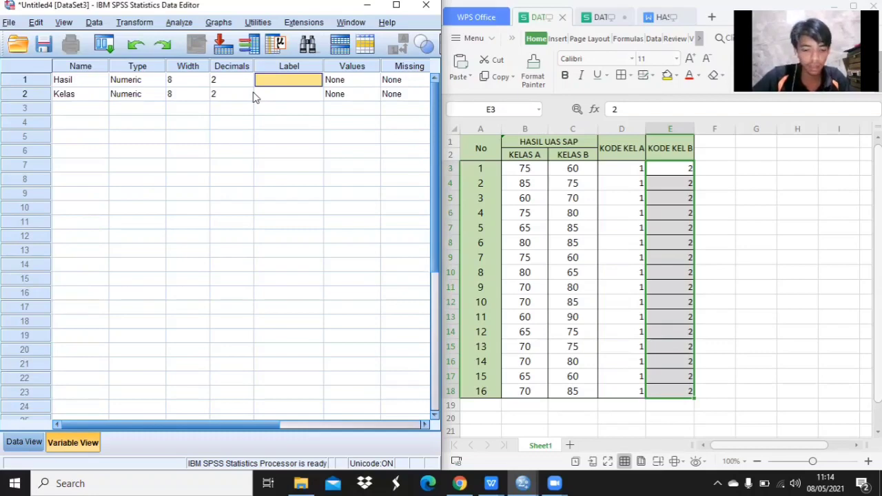
type("Hasil")
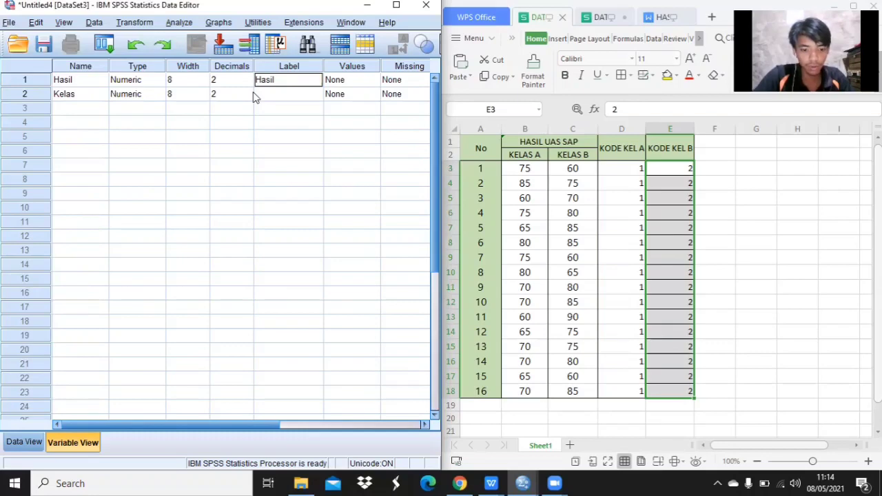
type(" U")
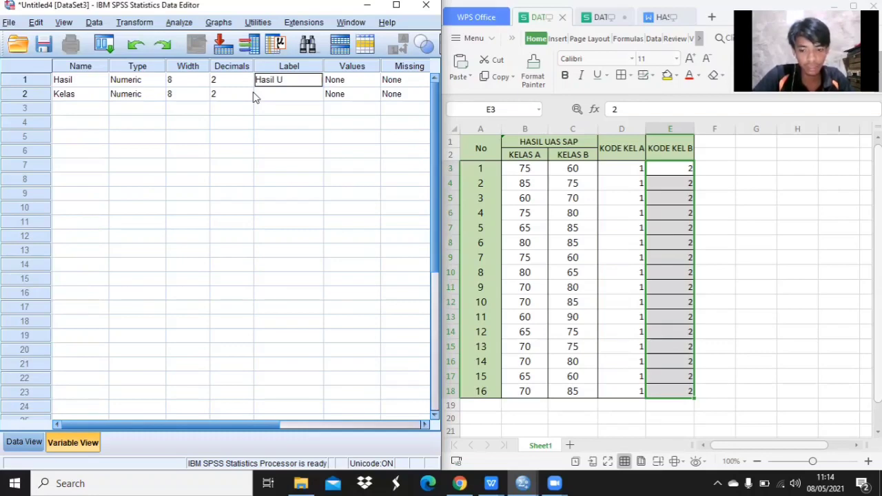
type("as")
key("BackSpace")
key("BackSpace")
type("AS")
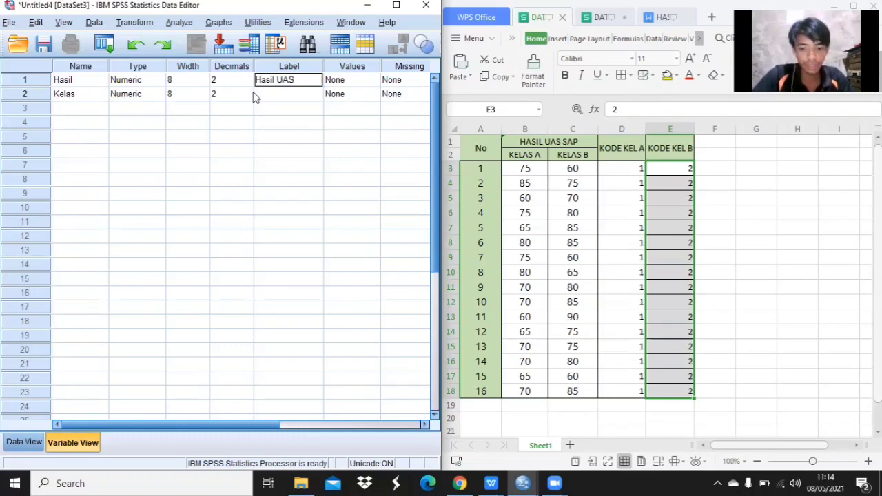
type(" SAP")
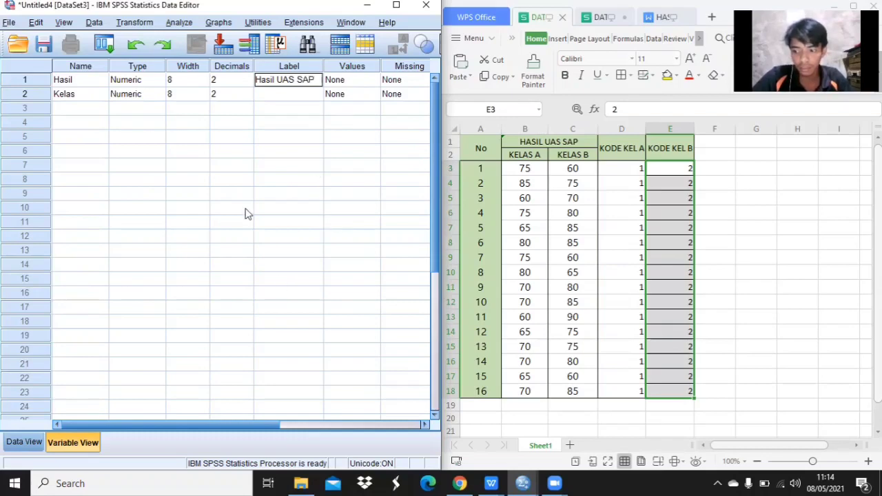
left_click(270, 97)
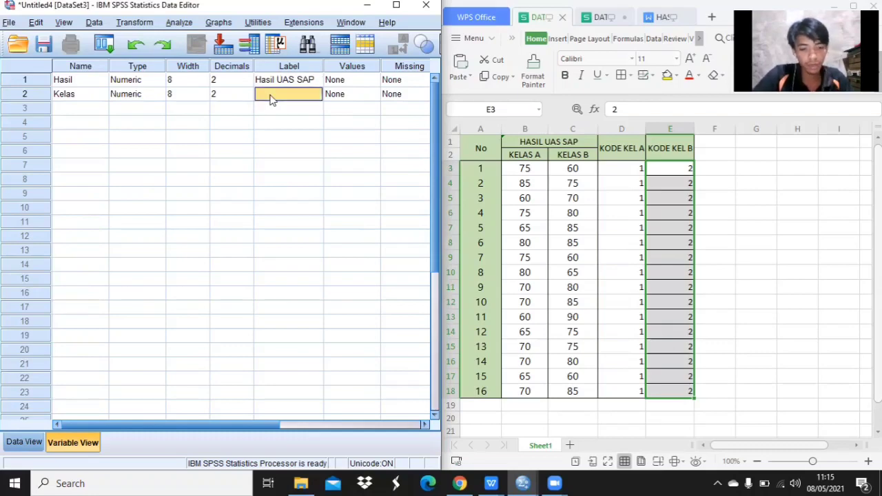
type("K")
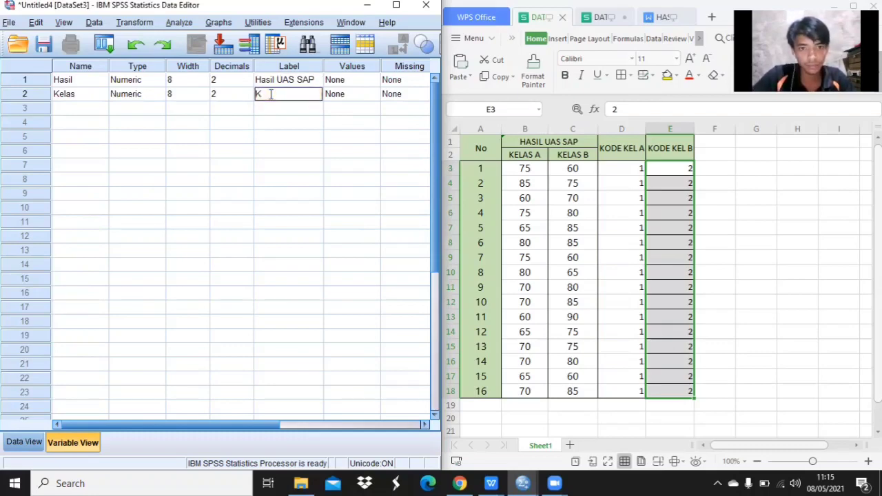
type("elas")
Open the value labels of the Kelas variable and add value 1 with the label "kelas A".
left_click(343, 80)
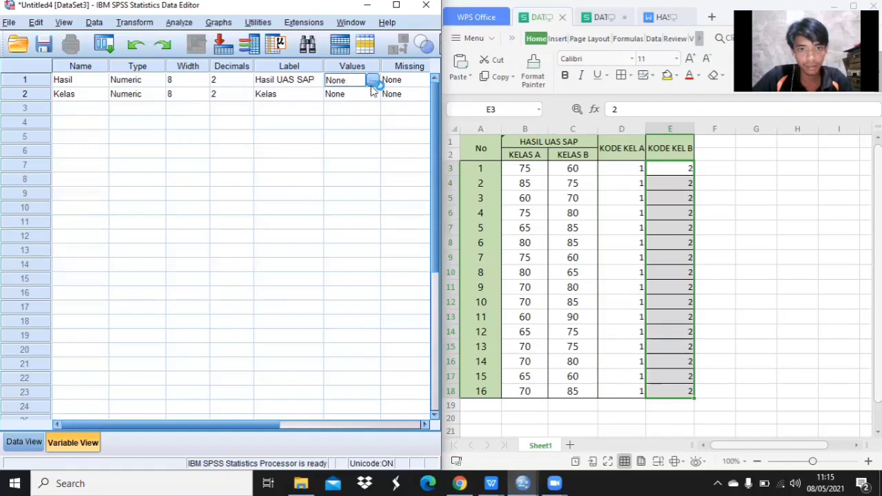
left_click(355, 94)
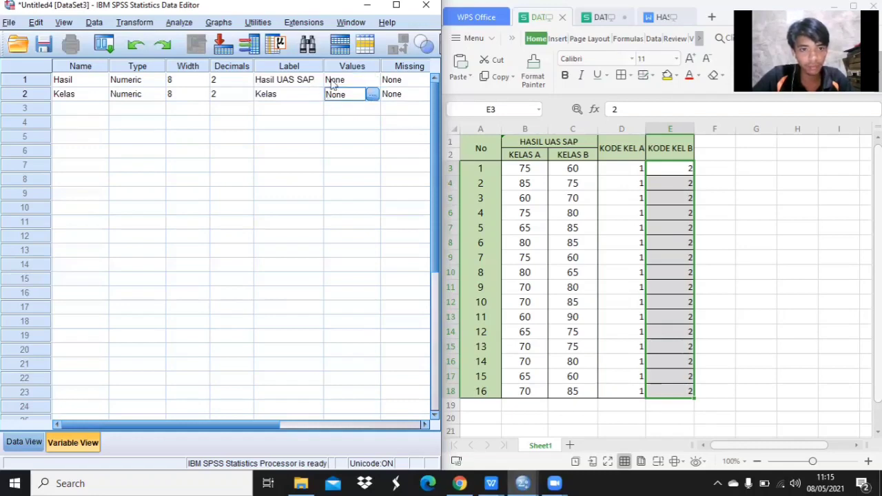
left_click(372, 97)
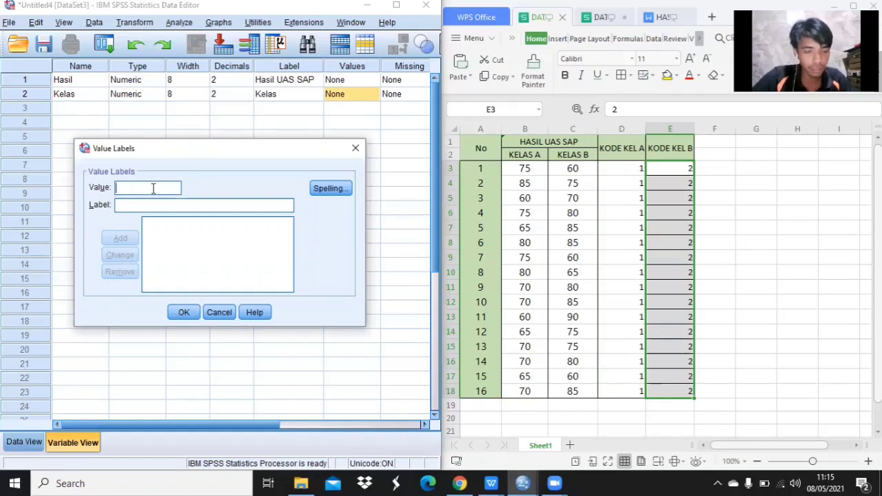
type("1")
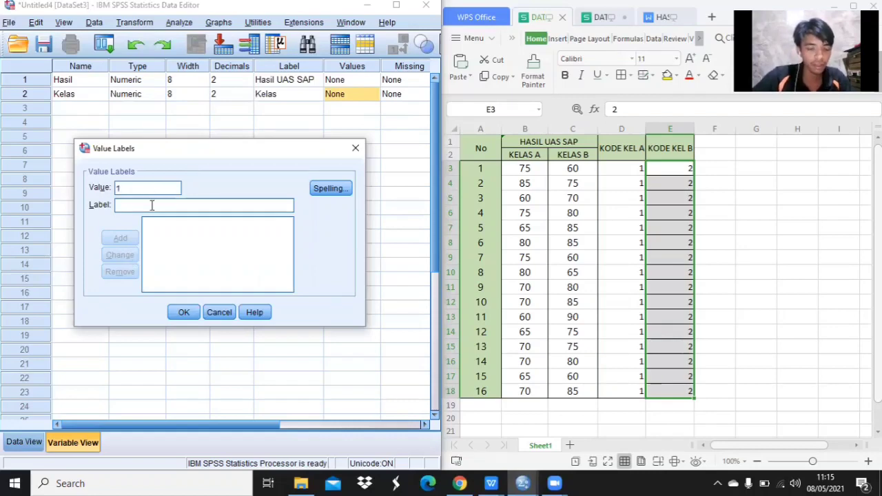
type("kel")
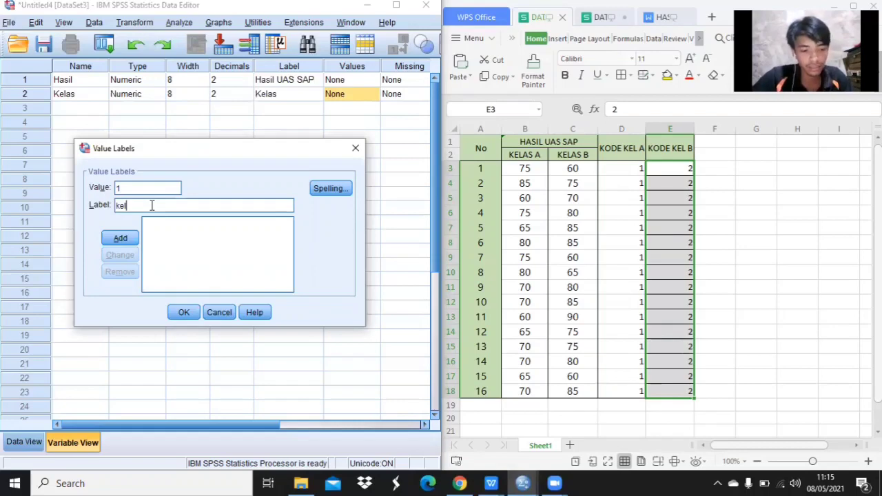
type("as")
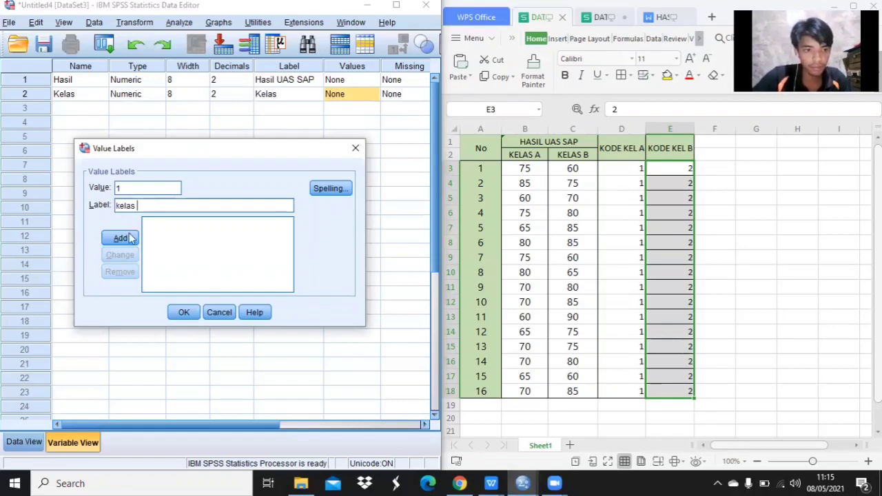
type(" A")
left_click(131, 238)
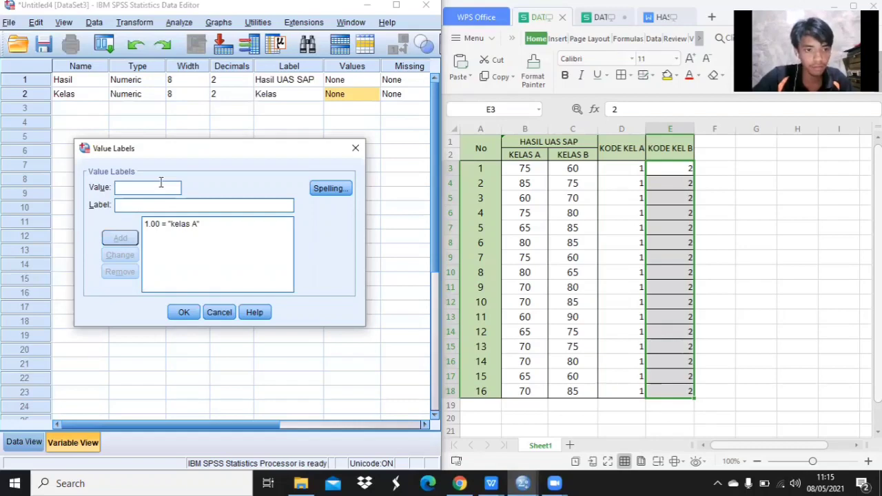
Add value 2 with the label "Kelas B" to the Kelas variable and confirm the value labels.
left_click(161, 186)
type("2")
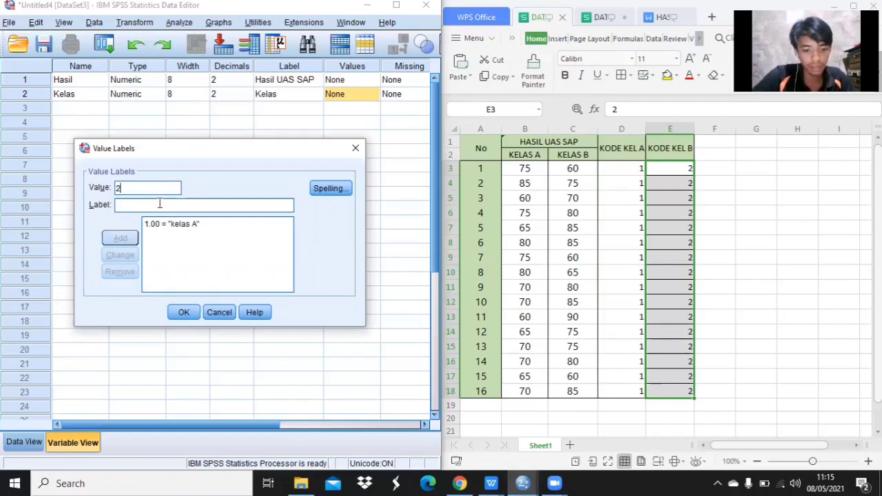
type("Kelas")
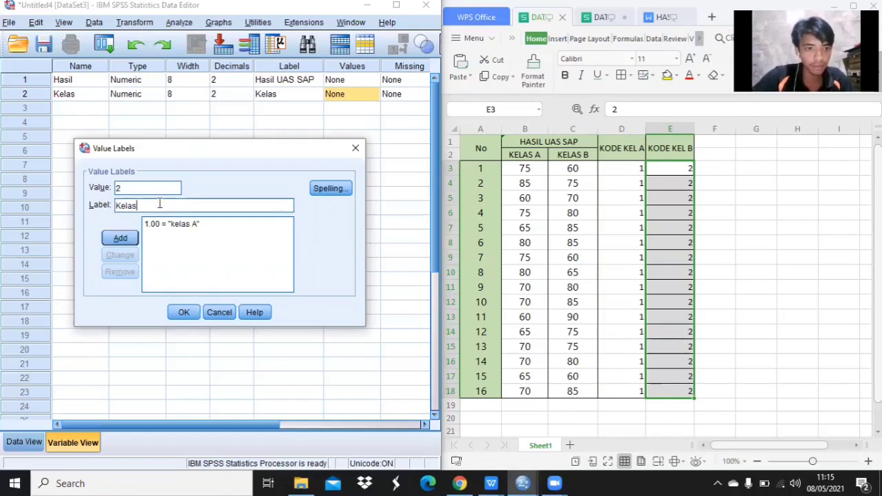
type(" B")
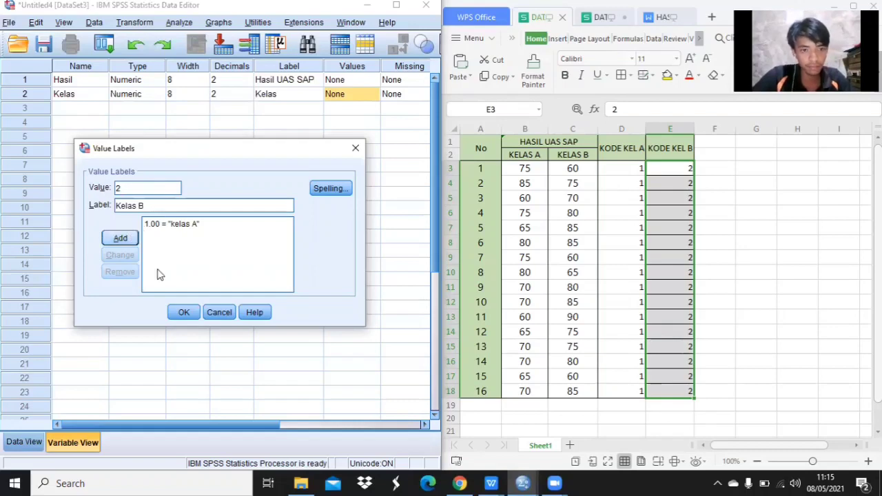
key("Return")
left_click(182, 314)
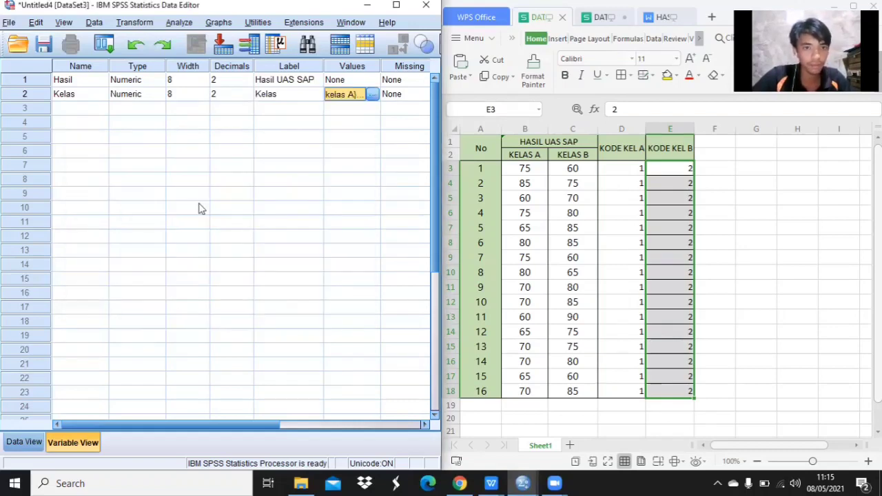
Set the decimals of both the Hasil and Kelas variables to 0.
left_click(227, 82)
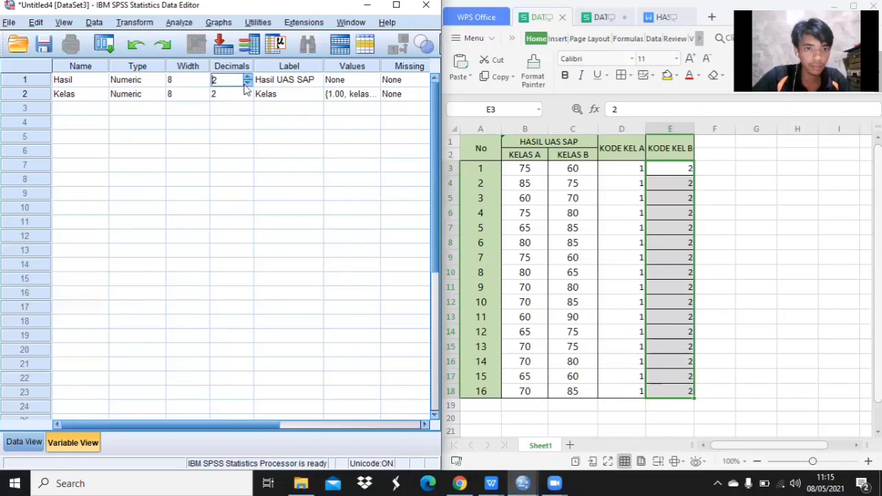
left_click(247, 83)
left_click(248, 83)
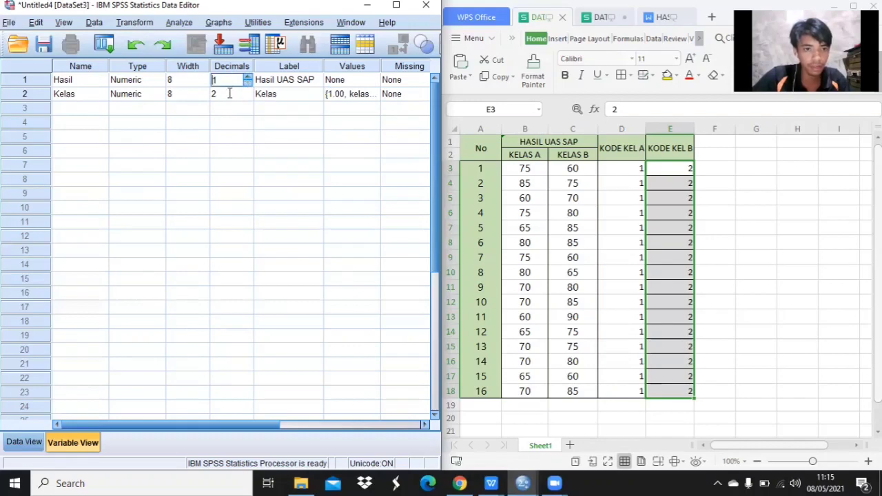
left_click(231, 94)
left_click(248, 97)
left_click(248, 97)
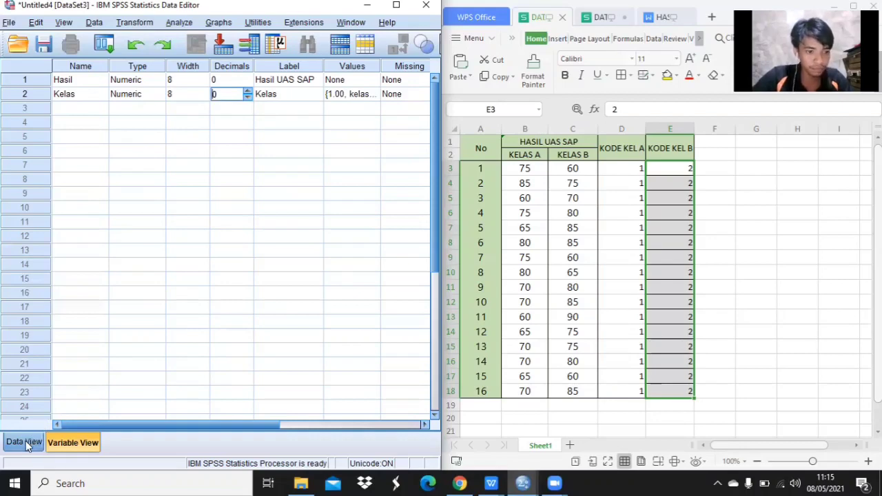
Copy the 16 KELAS A scores from the spreadsheet into the Hasil column of the dataset, starting at row 1.
key("ctrl+t")
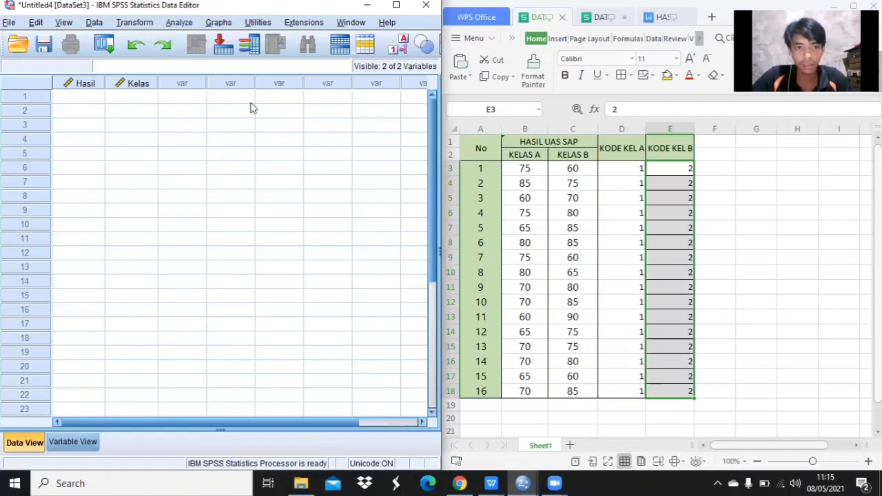
left_click(87, 95)
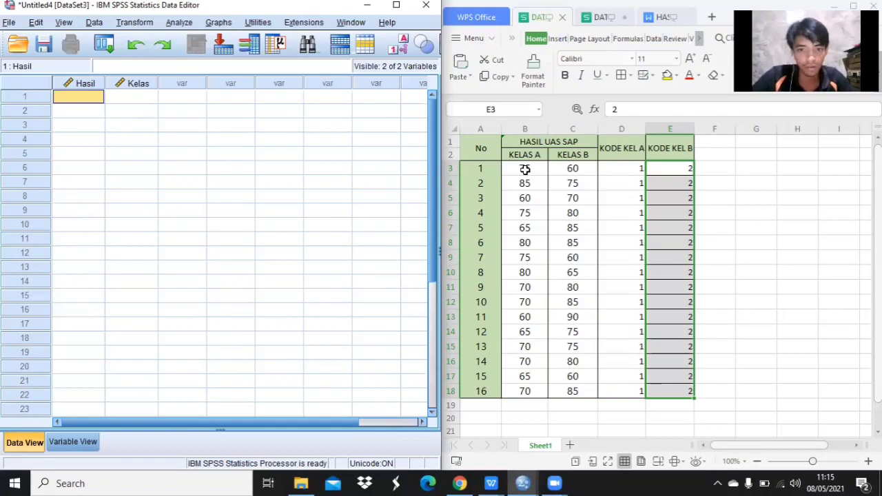
left_click(525, 169)
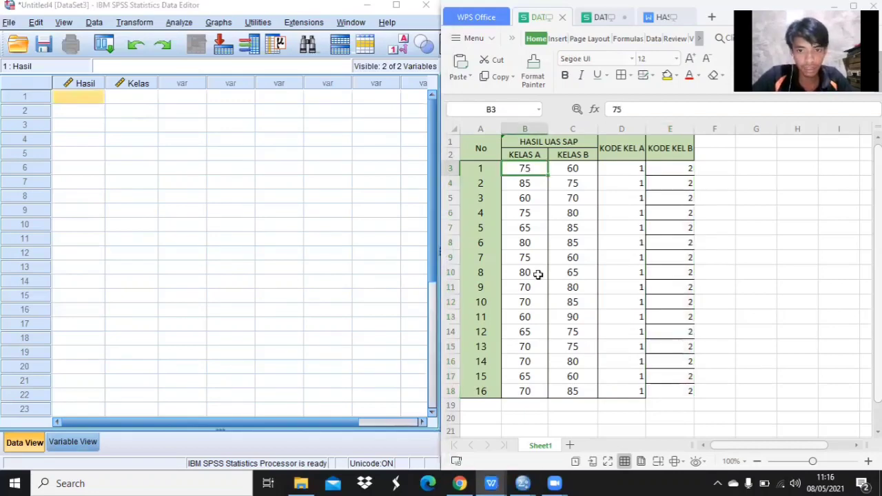
left_click(529, 392, "shift")
key("ctrl+c")
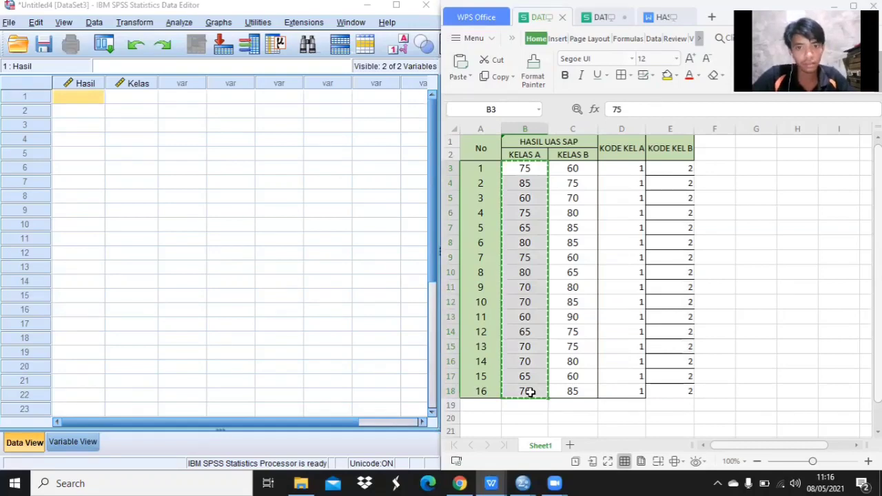
left_click(76, 96)
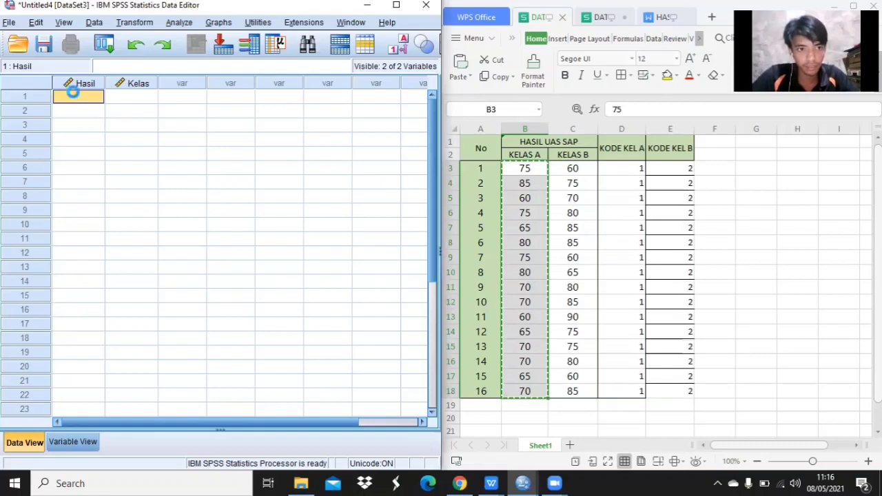
key("ctrl+v")
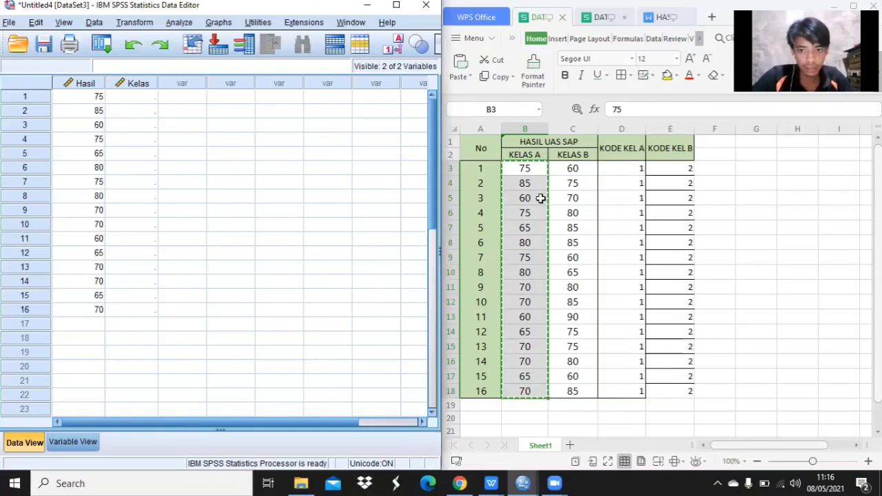
left_click(563, 172)
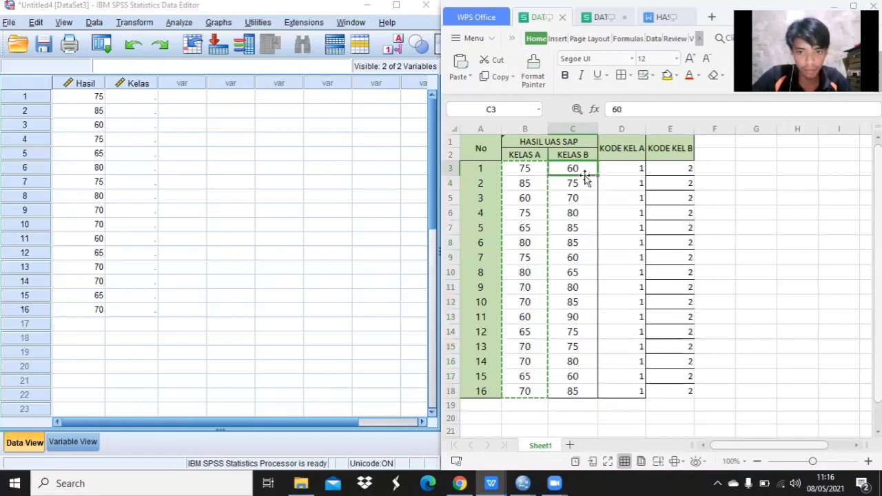
left_click_drag(585, 177, 586, 213)
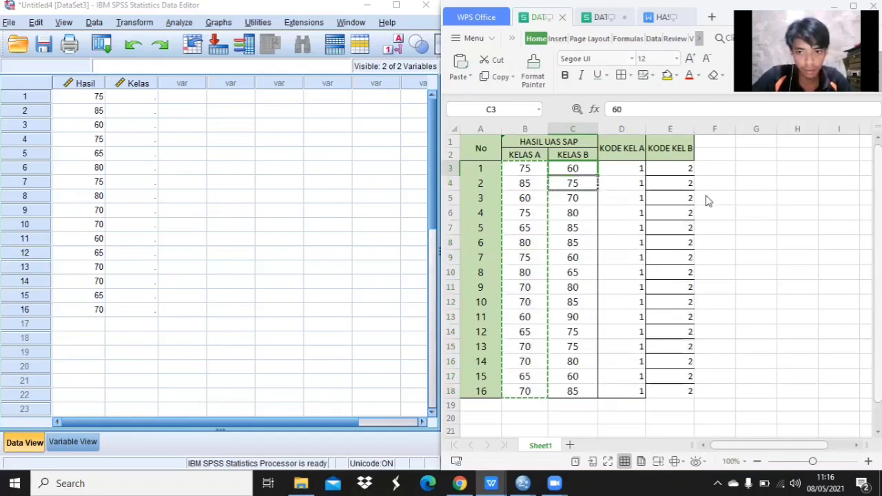
left_click(791, 164)
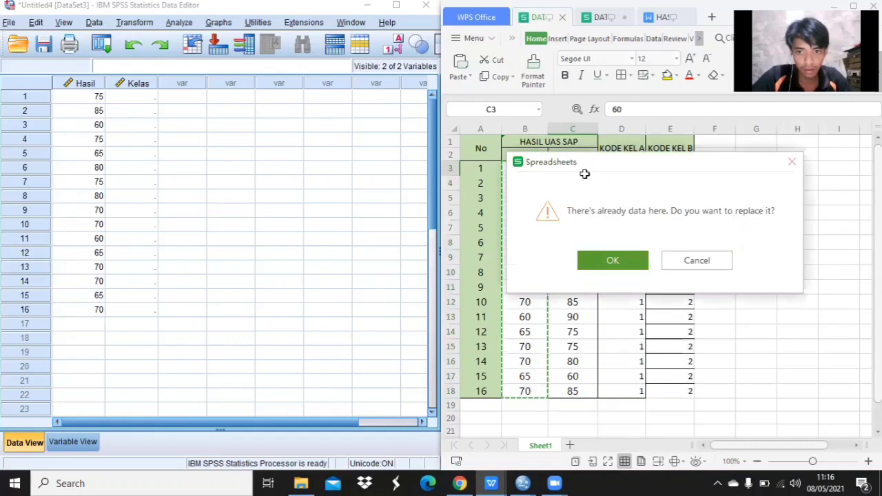
Copy the 16 KELAS B scores from the spreadsheet into the Hasil column below the class A scores, starting at row 17.
left_click_drag(572, 168, 581, 391)
key("ctrl+c")
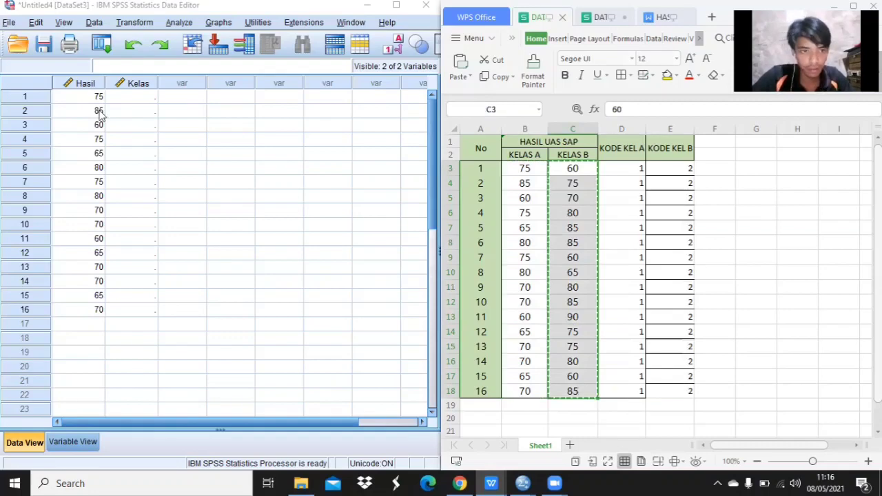
left_click(133, 99)
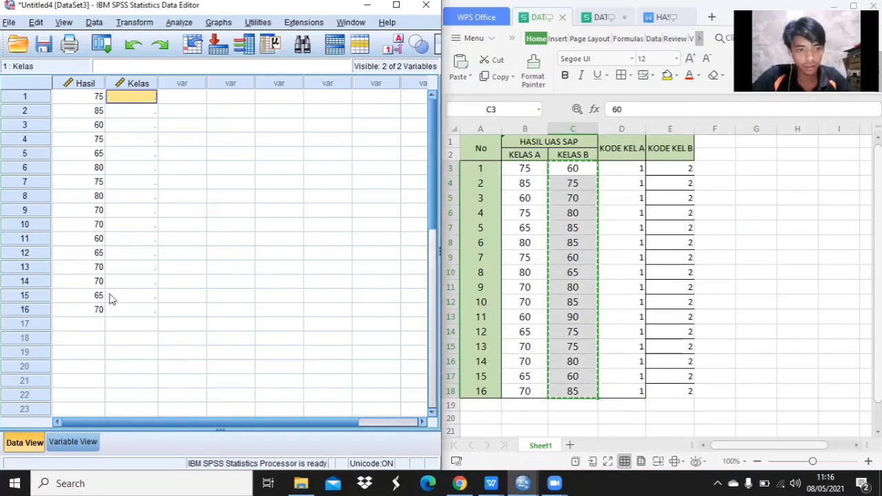
left_click(83, 325)
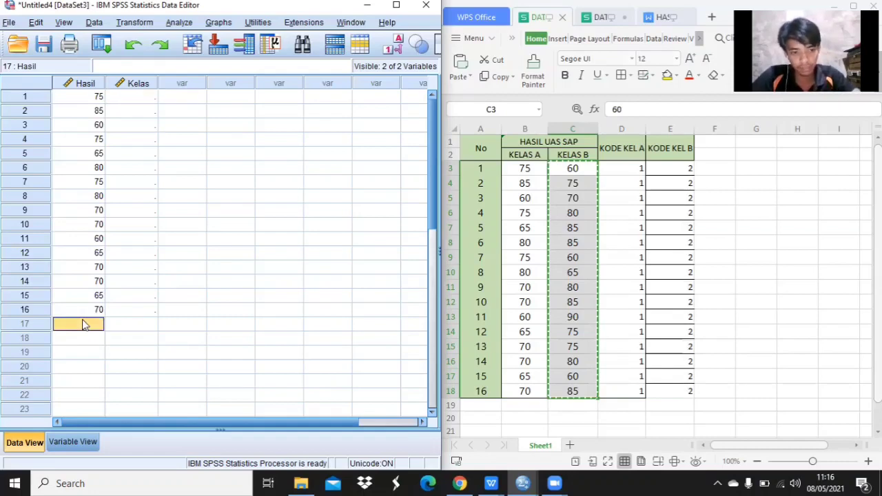
key("ctrl+v")
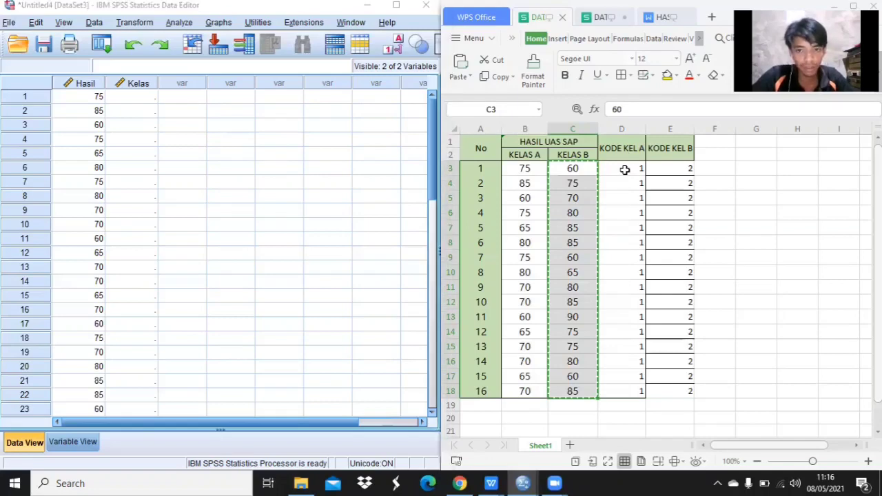
Copy the KODE KEL A codes from the spreadsheet into the Kelas column, starting at row 1.
left_click(625, 170)
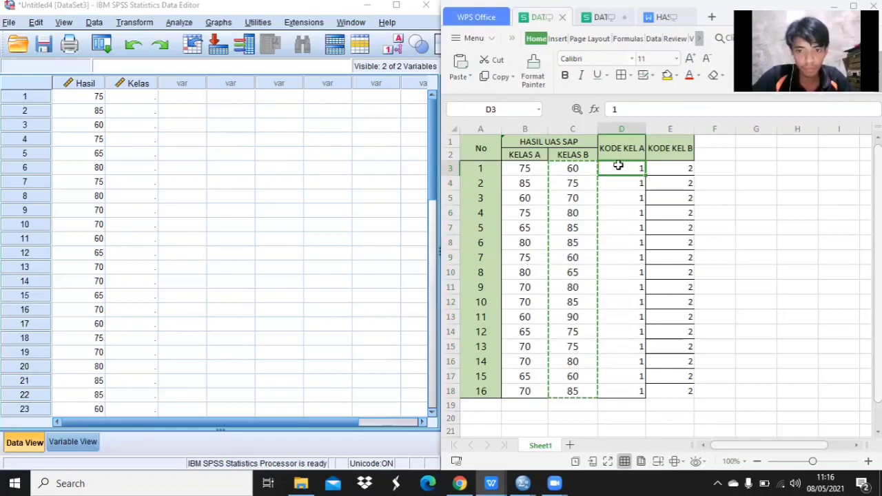
left_click_drag(618, 166, 625, 393)
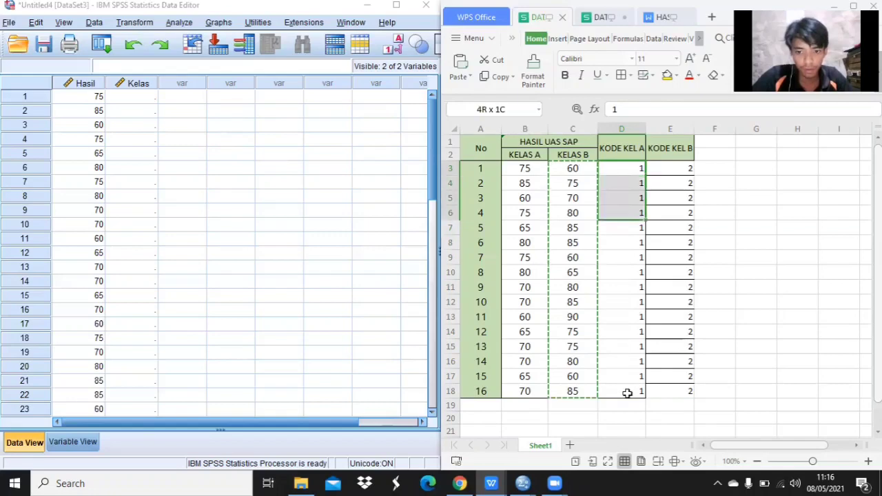
right_click(628, 394)
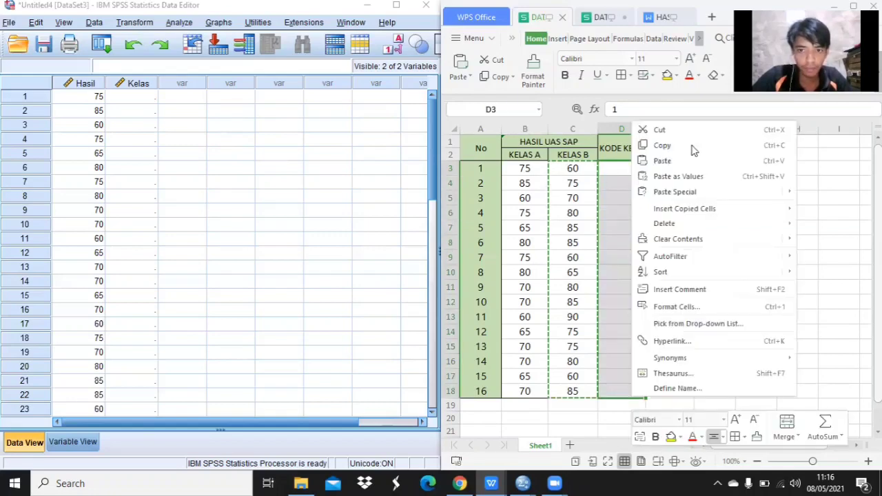
left_click(694, 149)
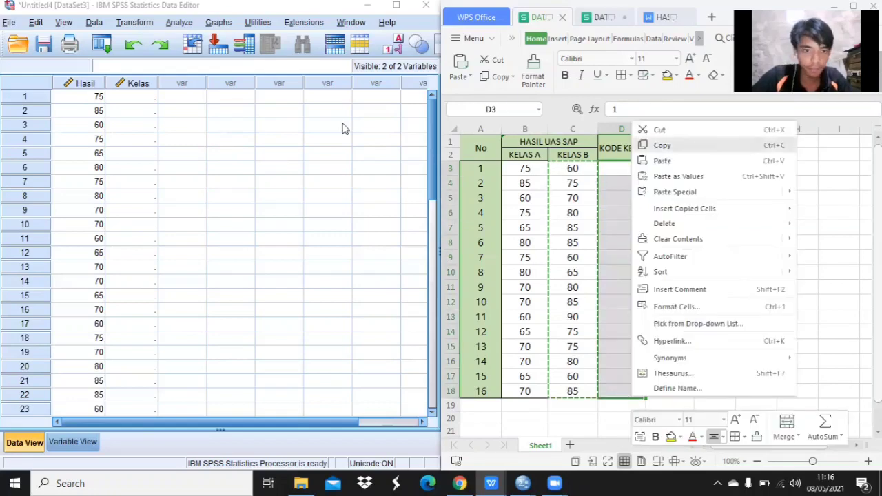
left_click(137, 98)
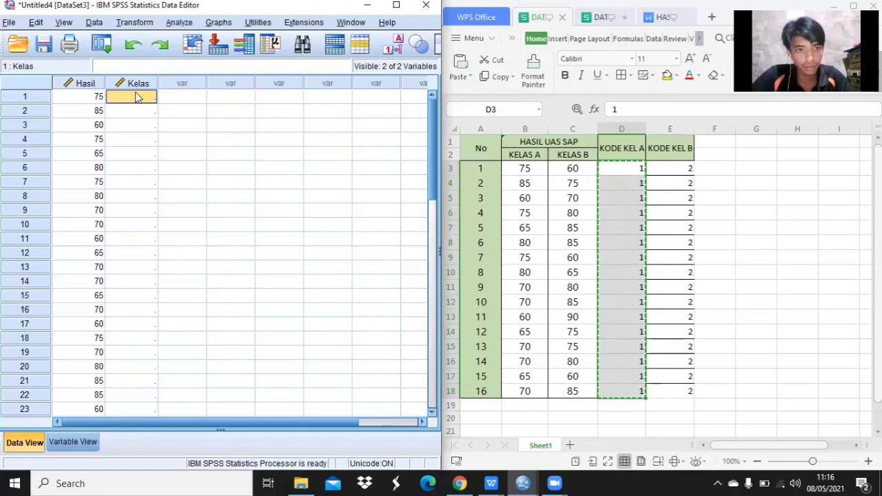
key("ctrl+v")
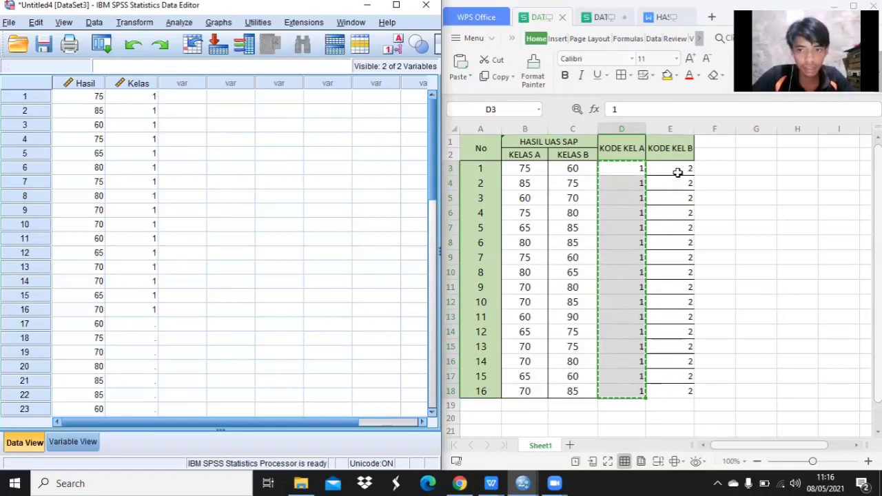
Copy the KODE KEL B codes from the spreadsheet into the Kelas column, starting at row 17, and check the rows down to the end.
left_click(678, 172)
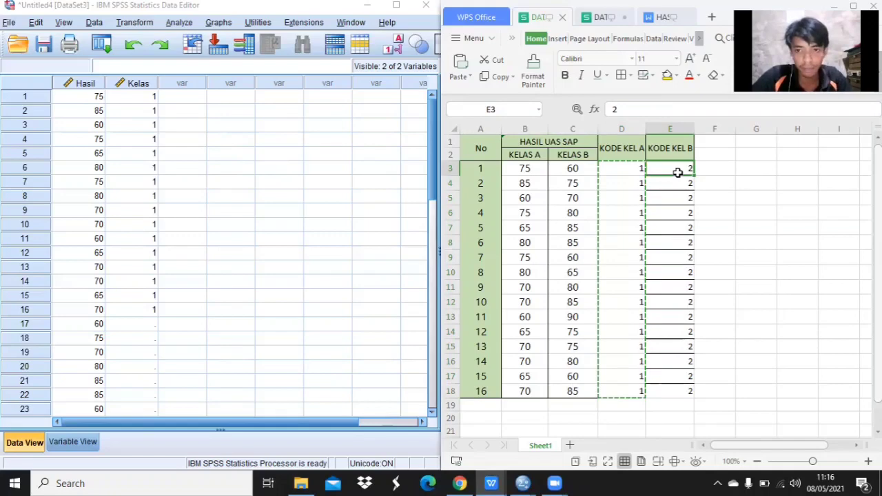
left_click_drag(678, 172, 687, 388)
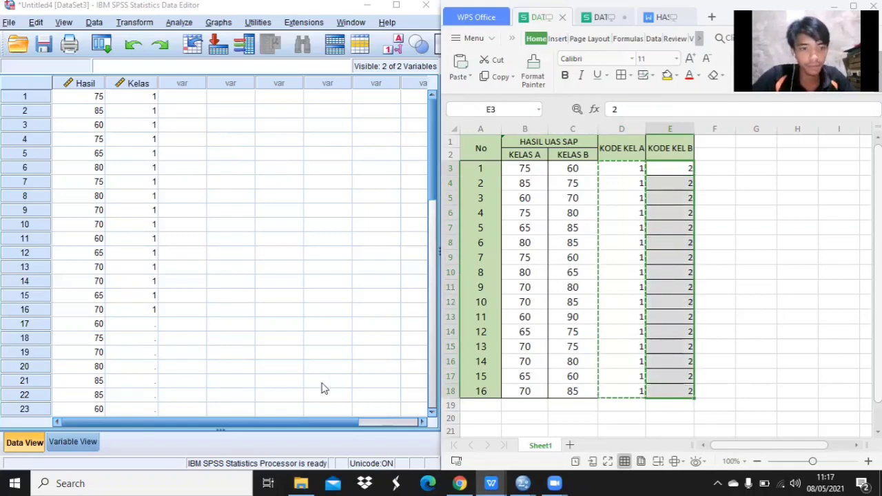
key("ctrl+c")
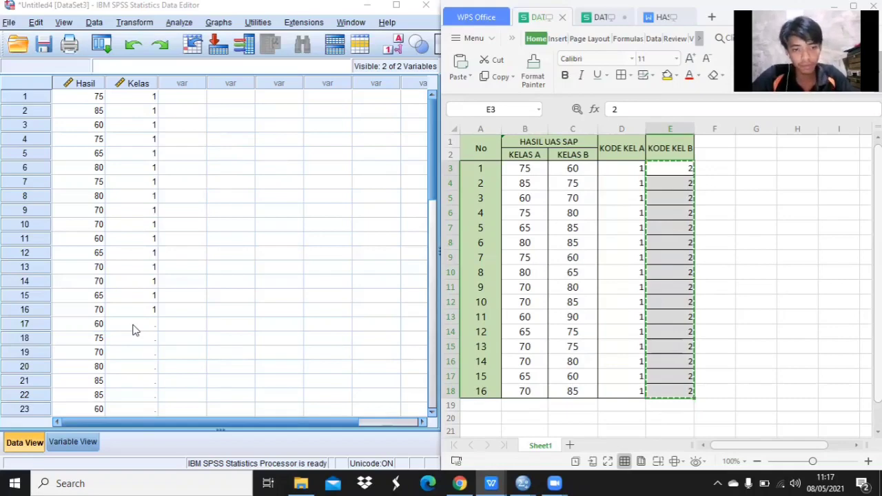
left_click(135, 330)
key("ctrl+v")
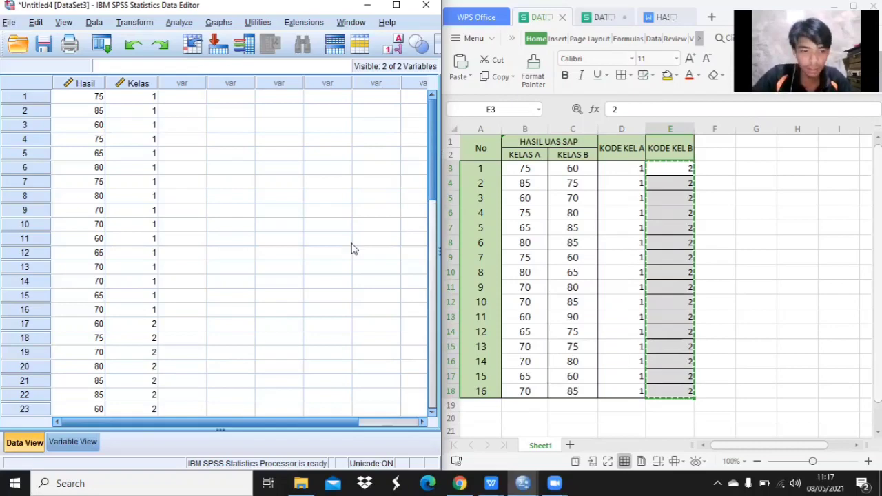
left_click(430, 205)
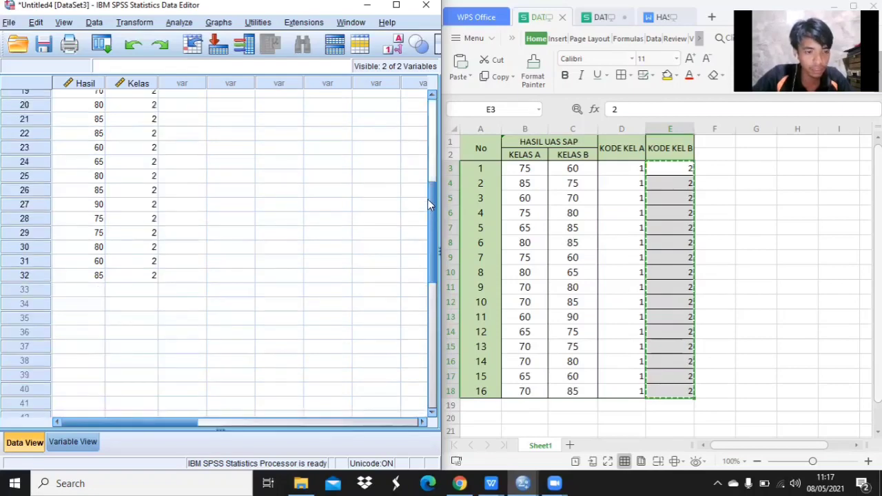
key("ctrl+Home")
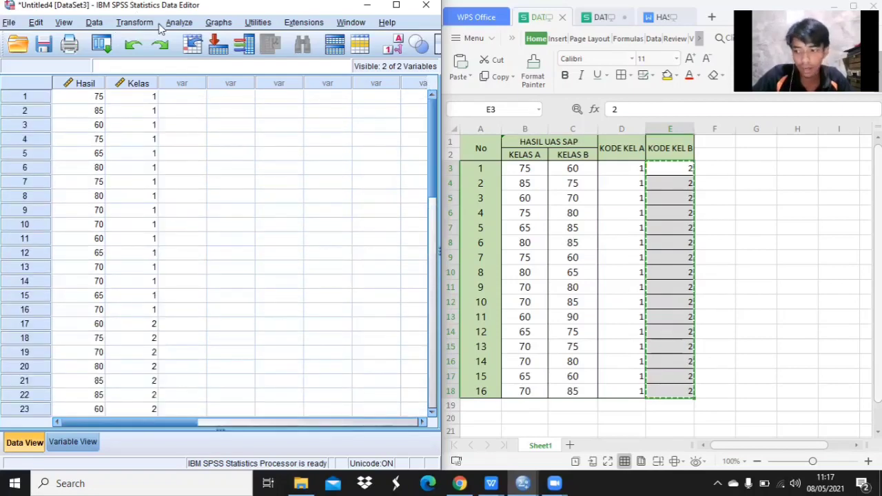
Start a One-Way ANOVA with Hasil UAS SAP as the dependent variable and Kelas as the factor.
left_click(164, 24)
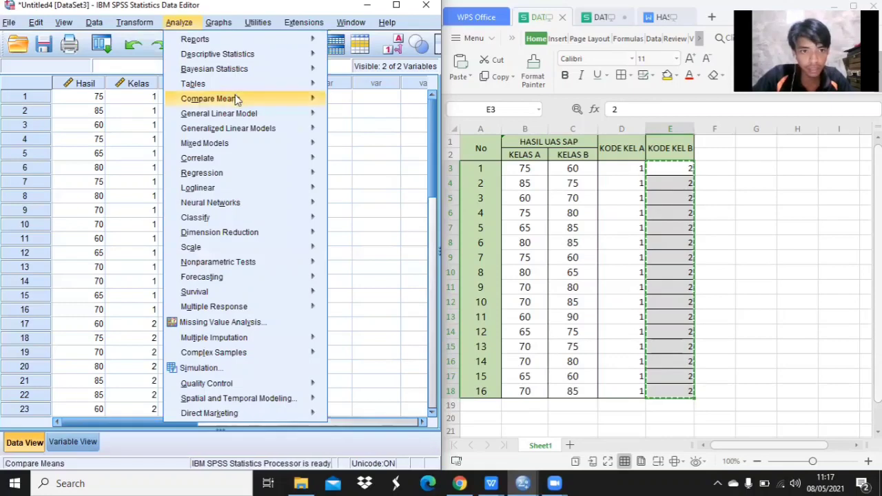
mouse_move(277, 103)
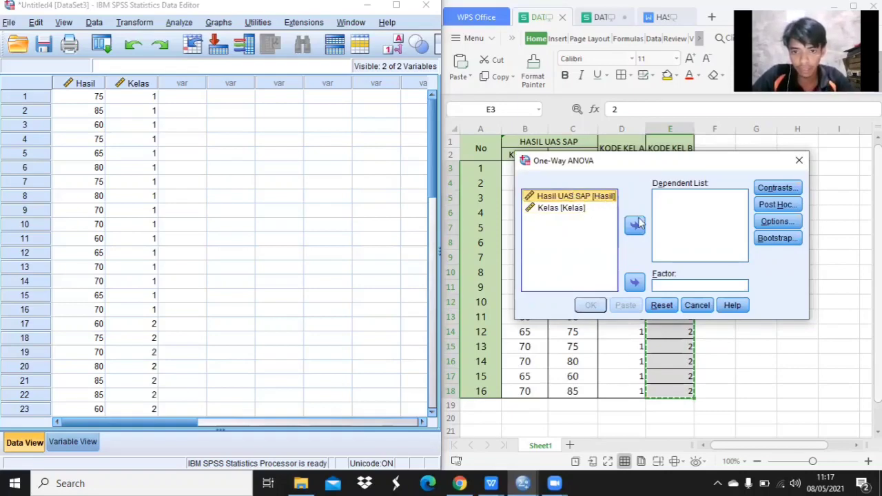
left_click(635, 226)
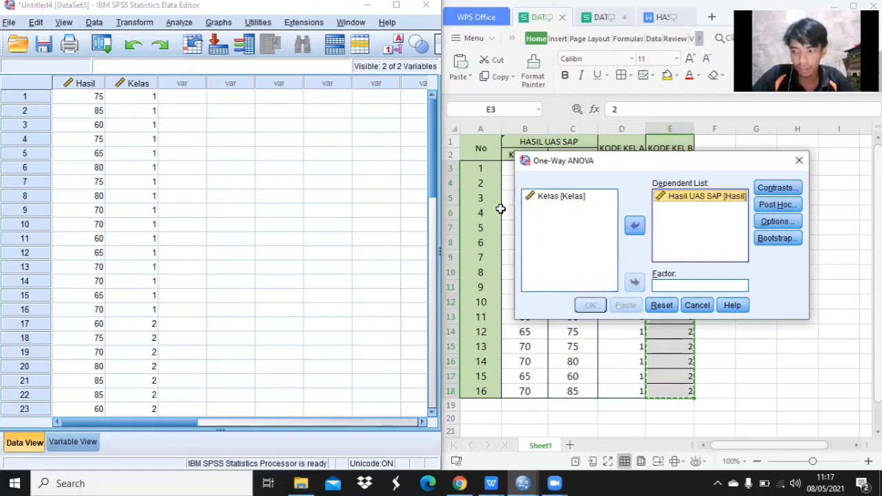
left_click(562, 196)
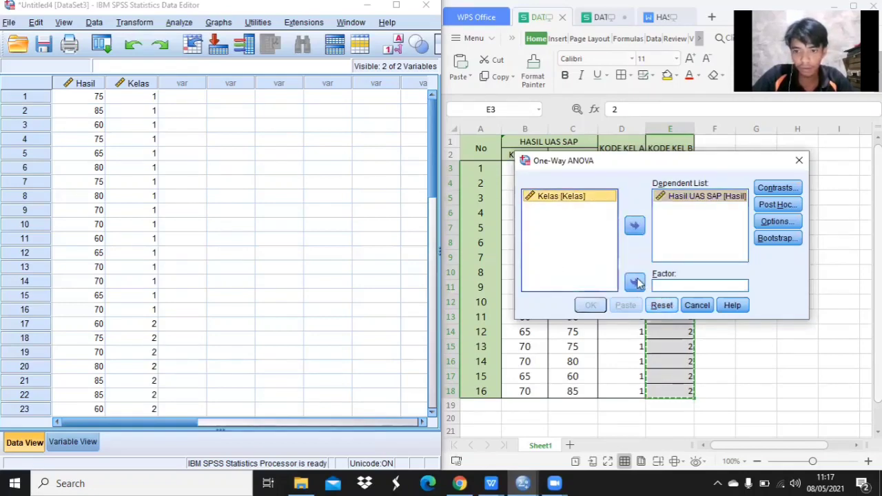
Enable the Homogeneity of variance test in the One-Way ANOVA options and confirm them.
left_click(770, 221)
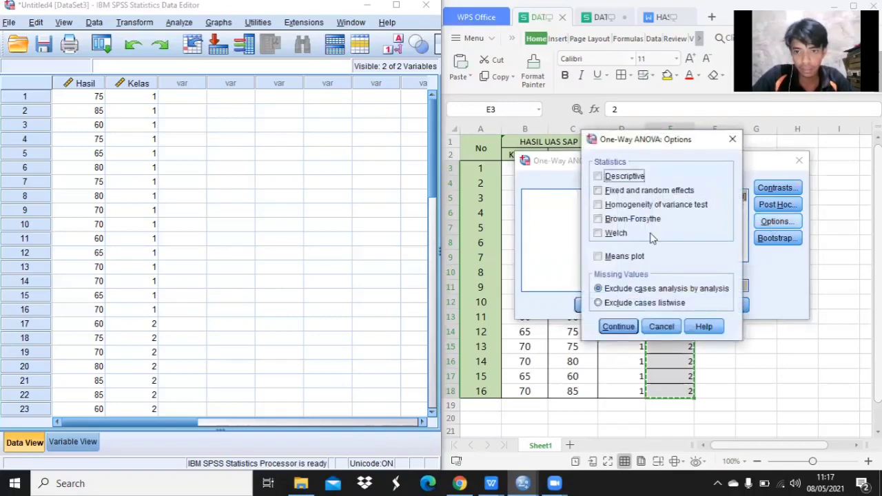
left_click(598, 206)
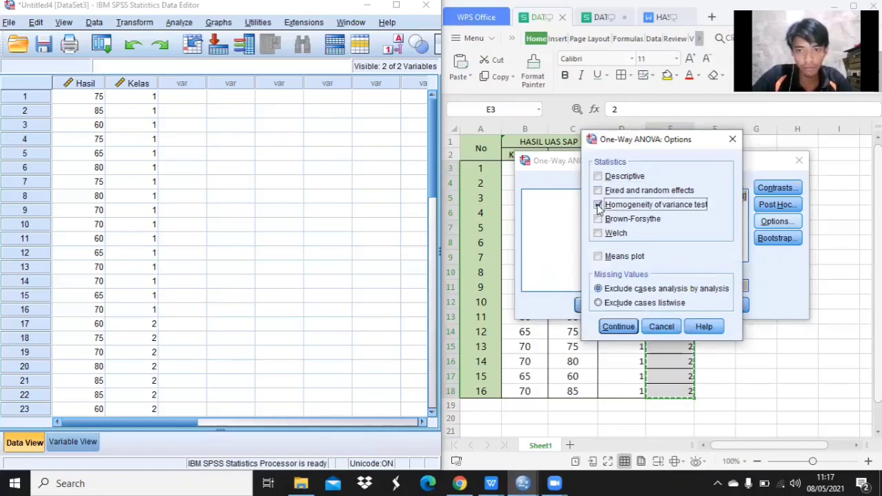
left_click(619, 328)
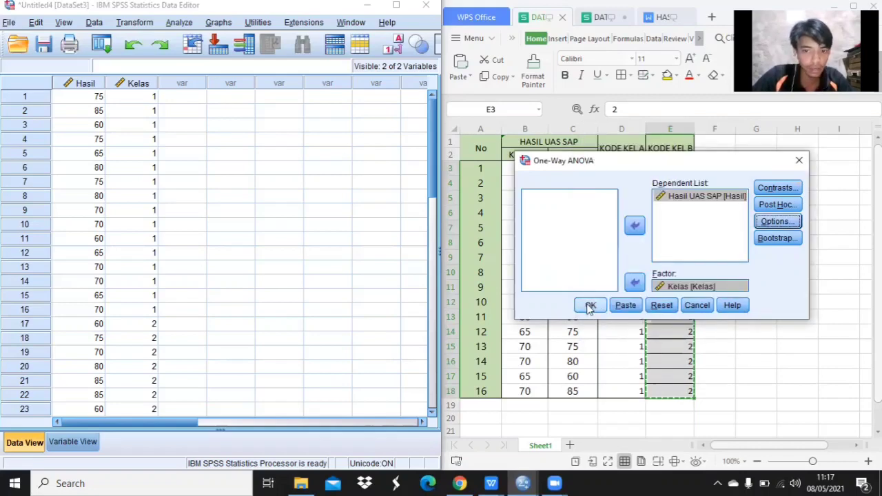
Run the One-Way ANOVA, check the Test of Homogeneity of Variances table, and minimize the output viewer.
left_click(590, 307)
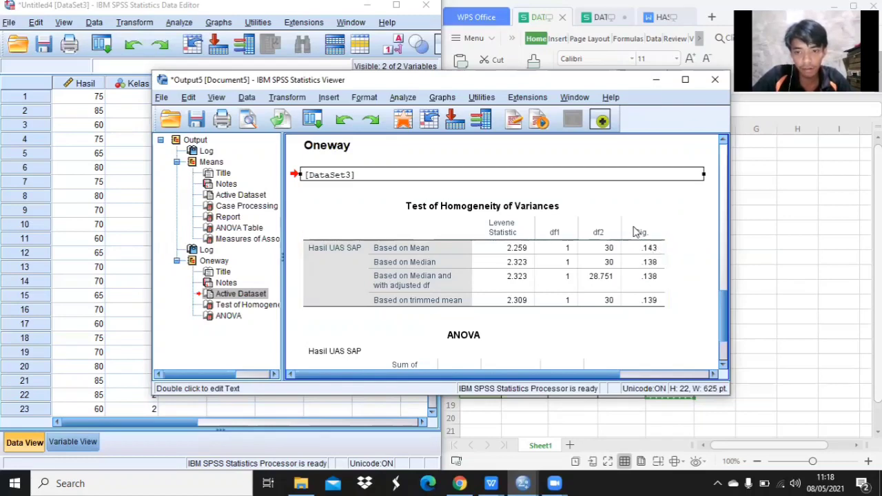
left_click(656, 80)
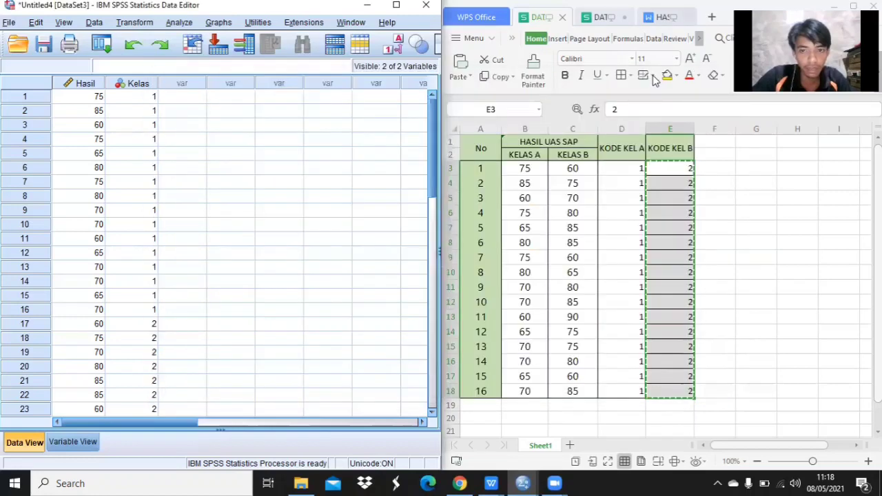
Switch to the results document in WPS Office and review the UJI HOMOGENITAS DATA decision rules, variance test table and conclusion.
key("alt+Tab")
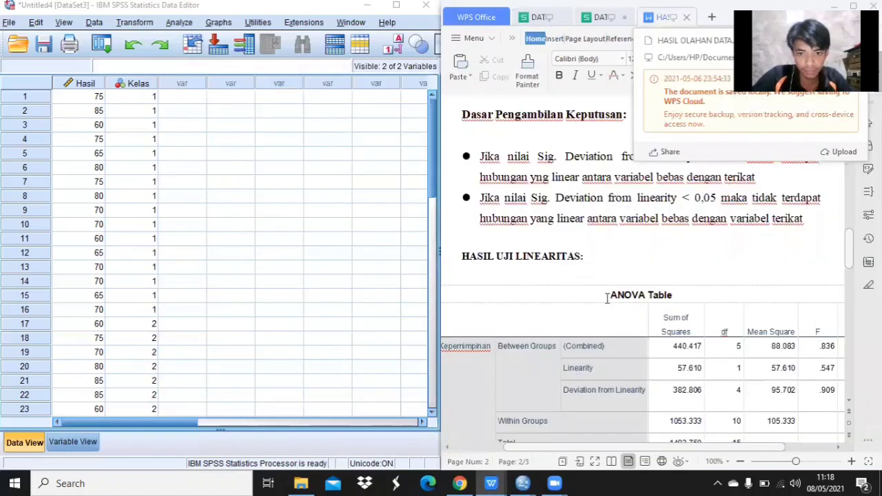
scroll(607, 298, "down", 3)
scroll(607, 298, "down", 10)
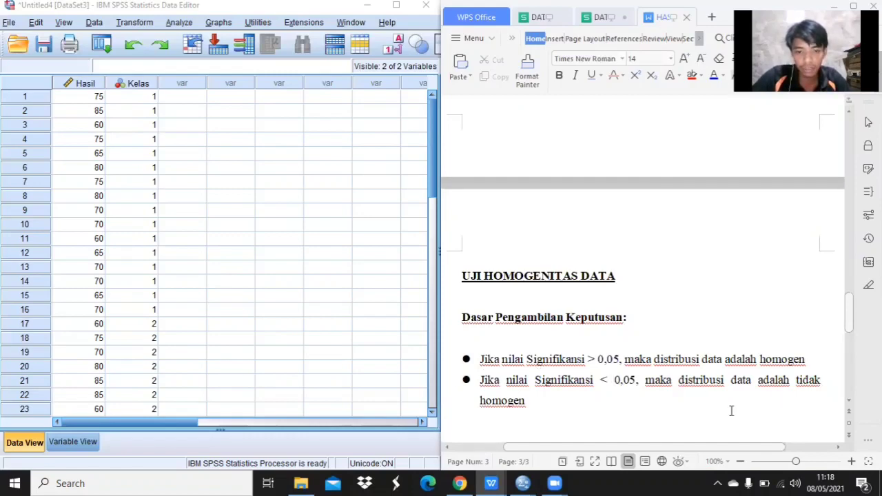
key("ctrl+v")
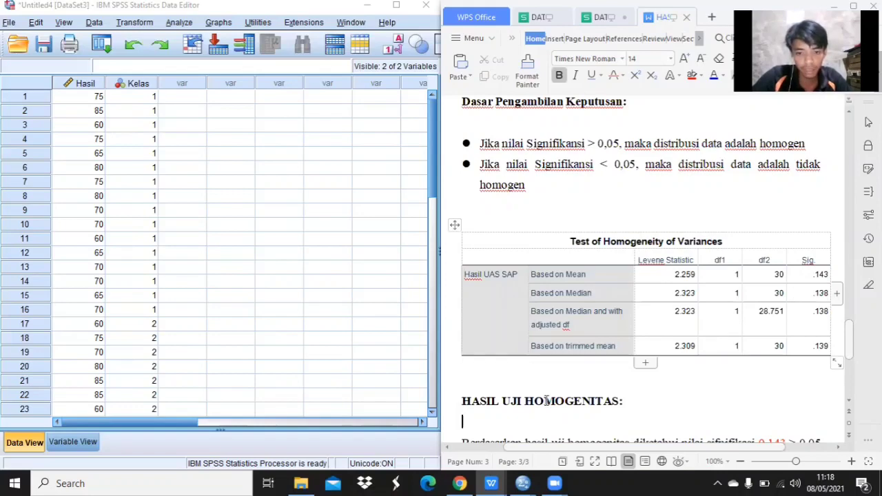
scroll(627, 413, "down", 1)
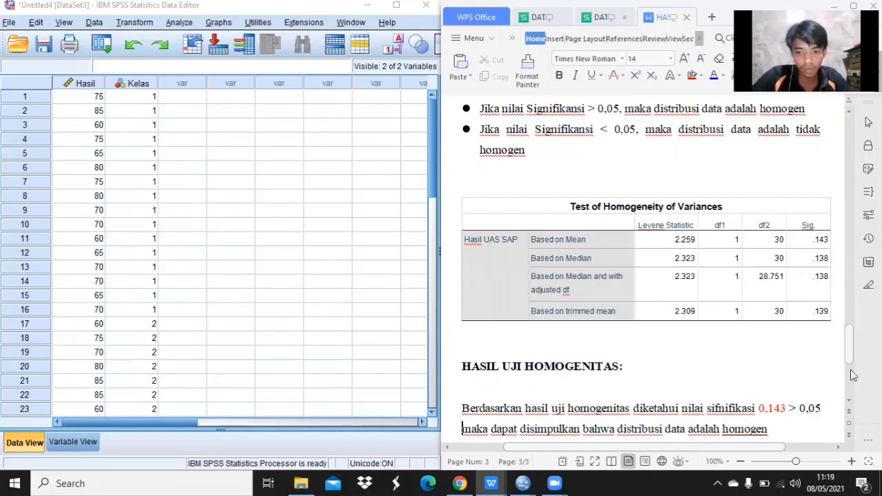
scroll(581, 343, "down", 3)
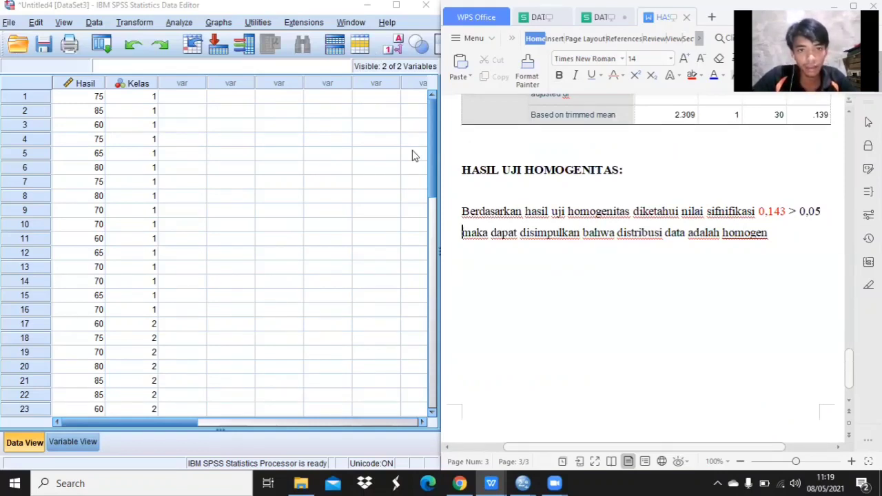
left_click(251, 144)
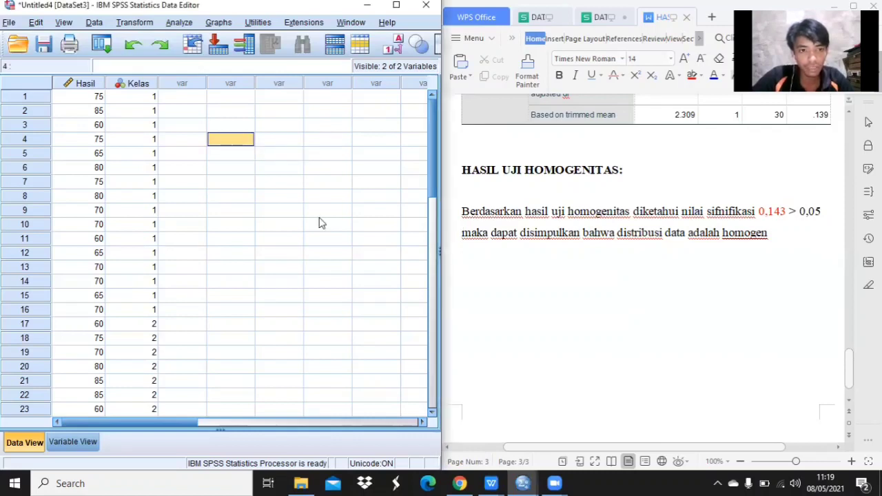